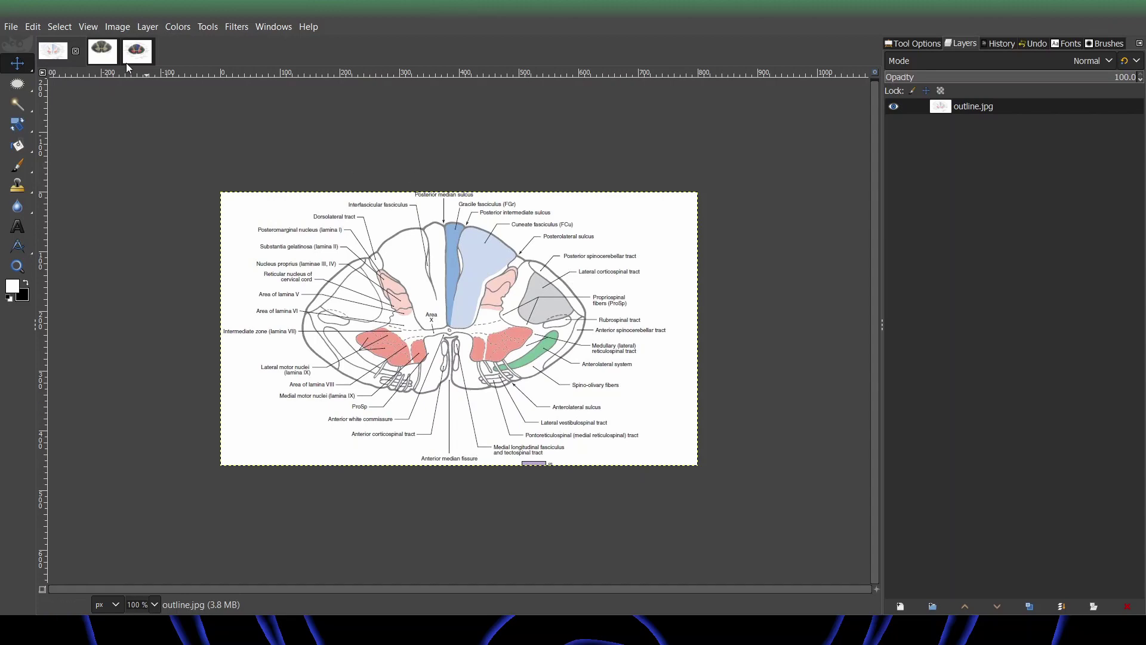
Switch to the original.jpeg image, then to blank.jpg to view the labelled diagram over the cord.
click(111, 57)
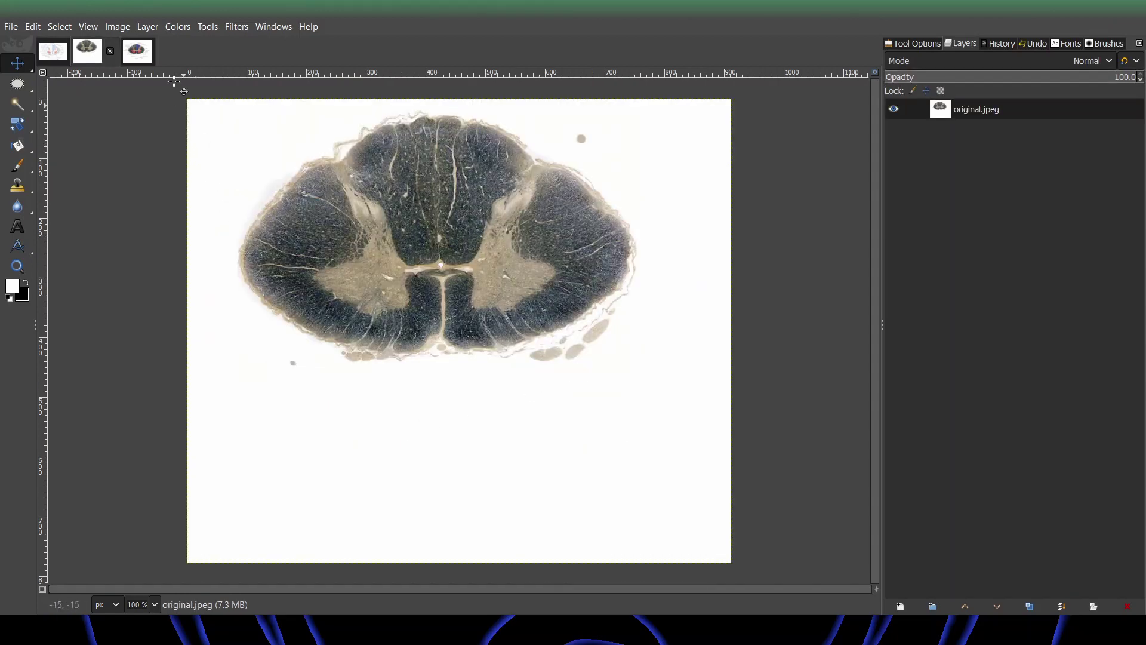
click(142, 55)
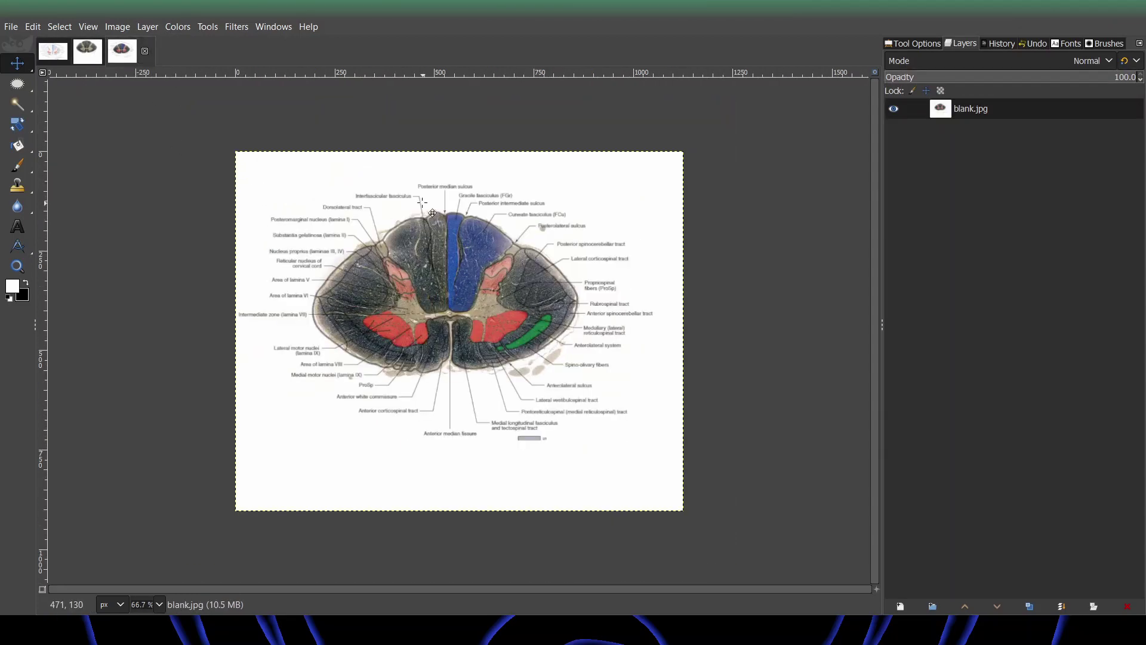
scroll(428, 208, down, 3)
scroll(440, 235, up, 1)
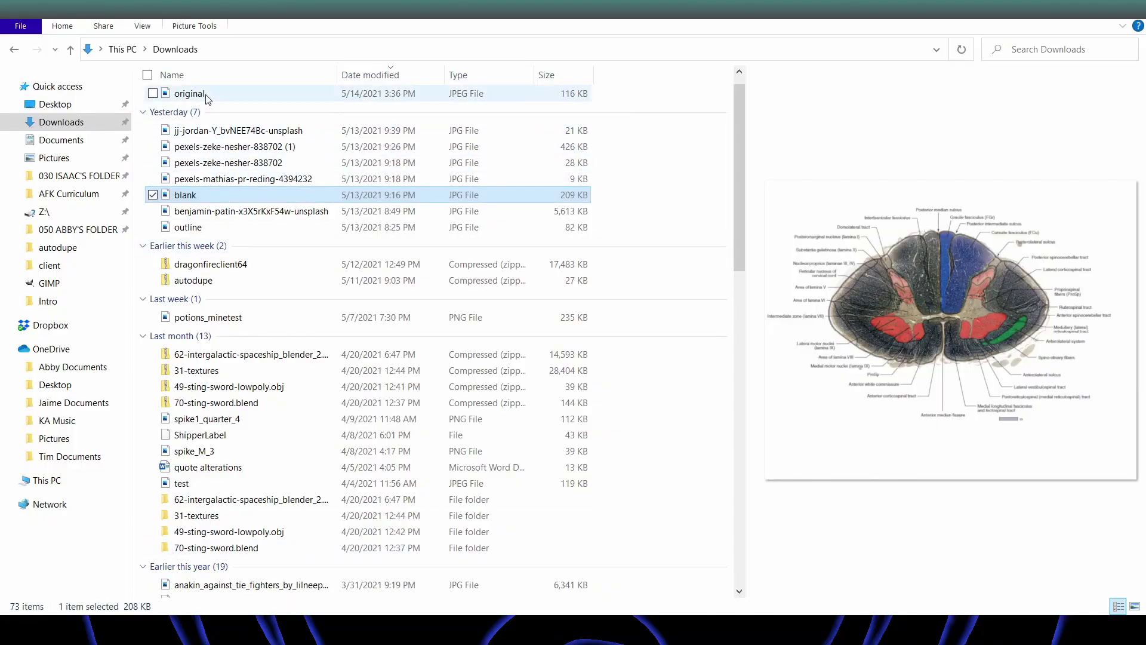
Drag the 'original' photo from Downloads into GIMP to open it as the working image.
click(203, 94)
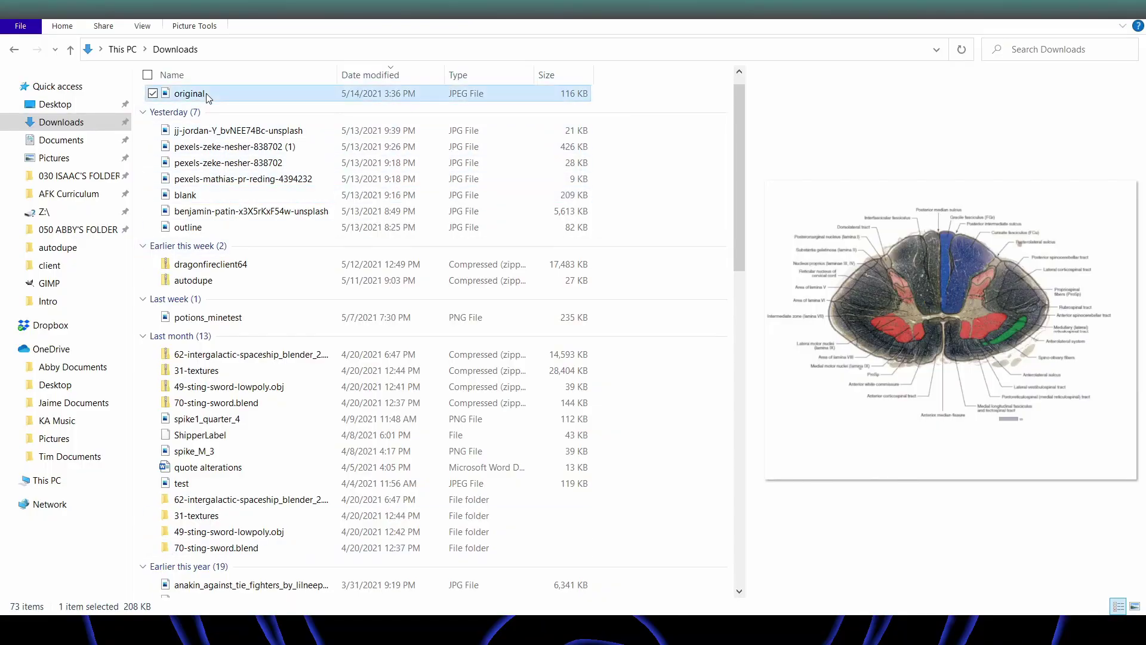
drag(203, 96, 428, 357)
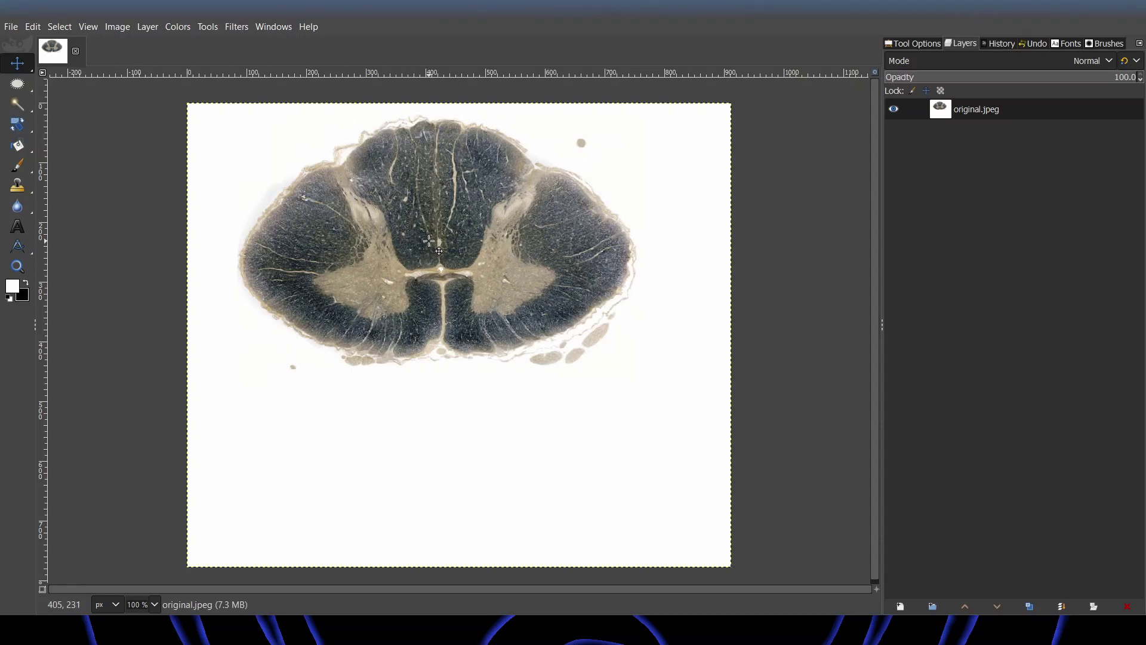
Nudge the photo layer down and right, and add a new white-filled layer named 'white'.
drag(437, 242, 457, 324)
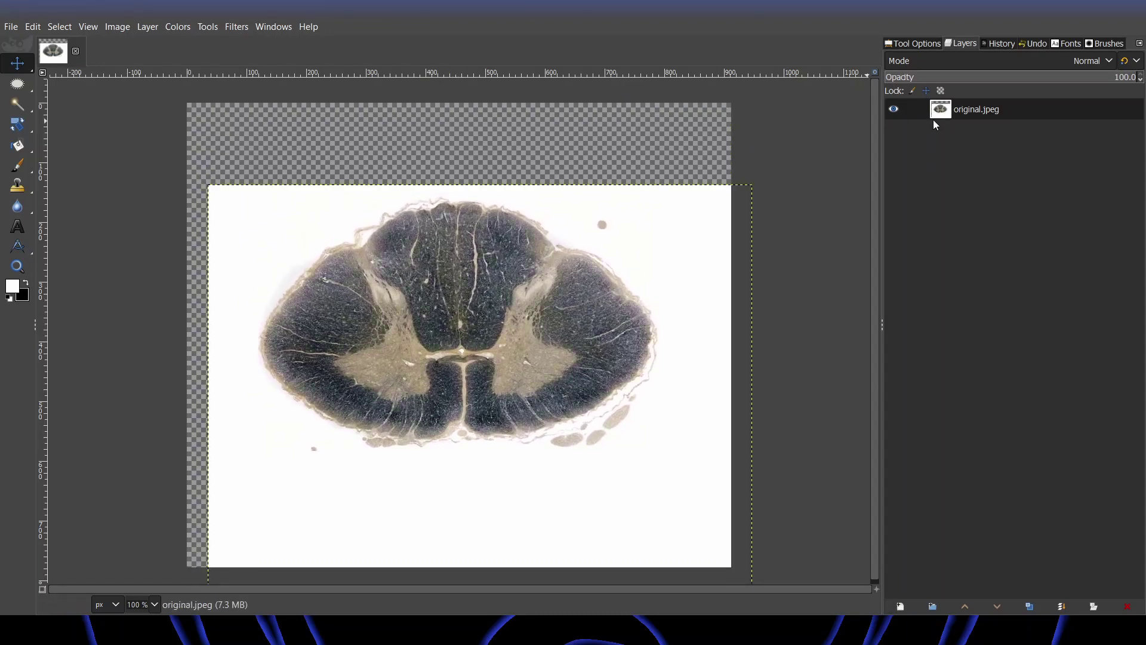
right_click(941, 106)
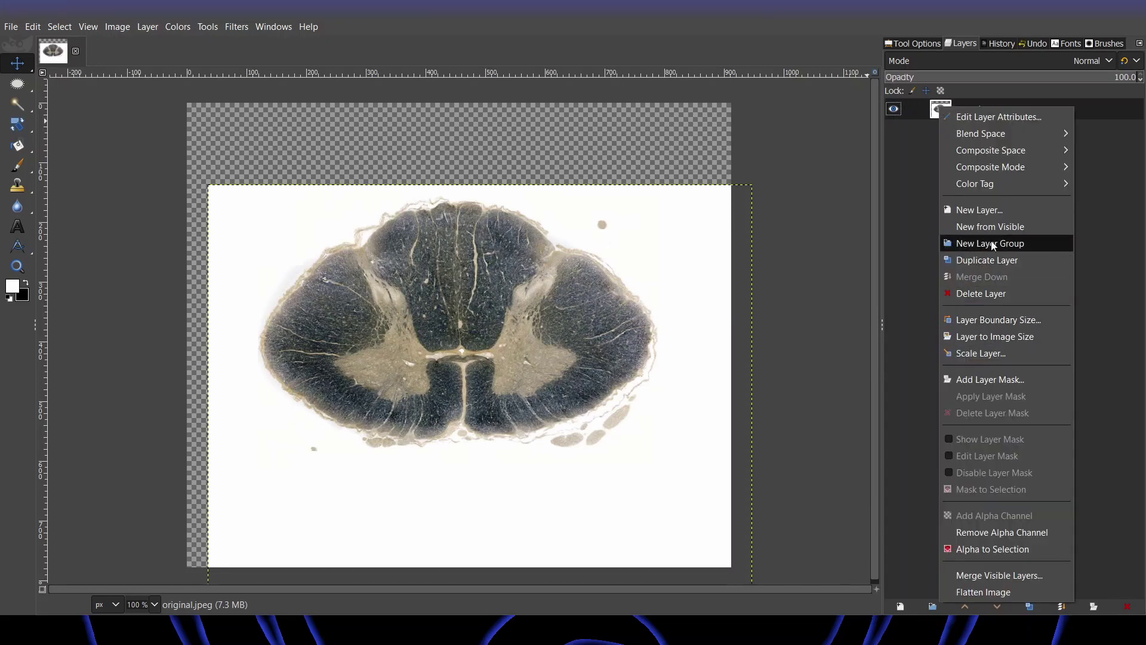
click(988, 211)
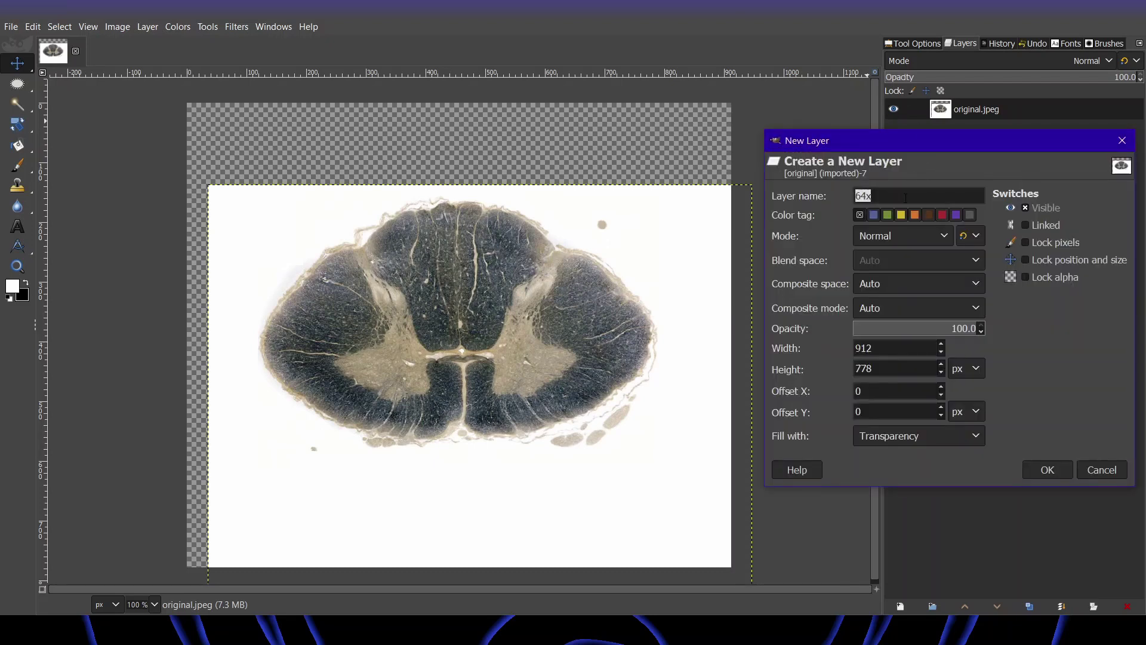
text(white)
click(936, 434)
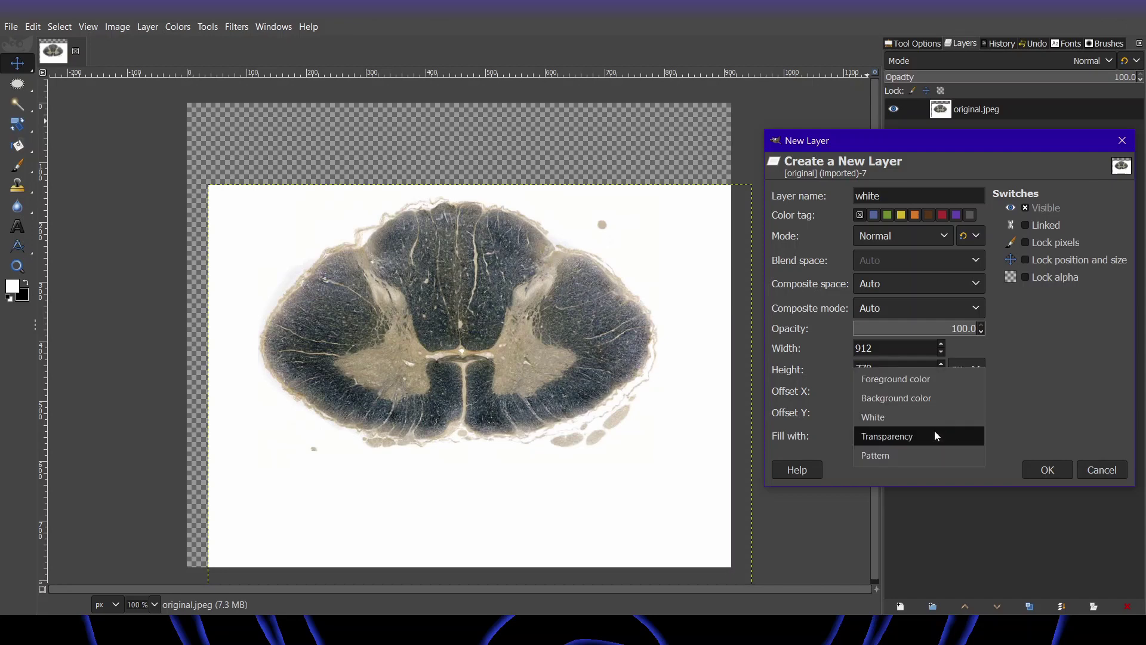
click(959, 417)
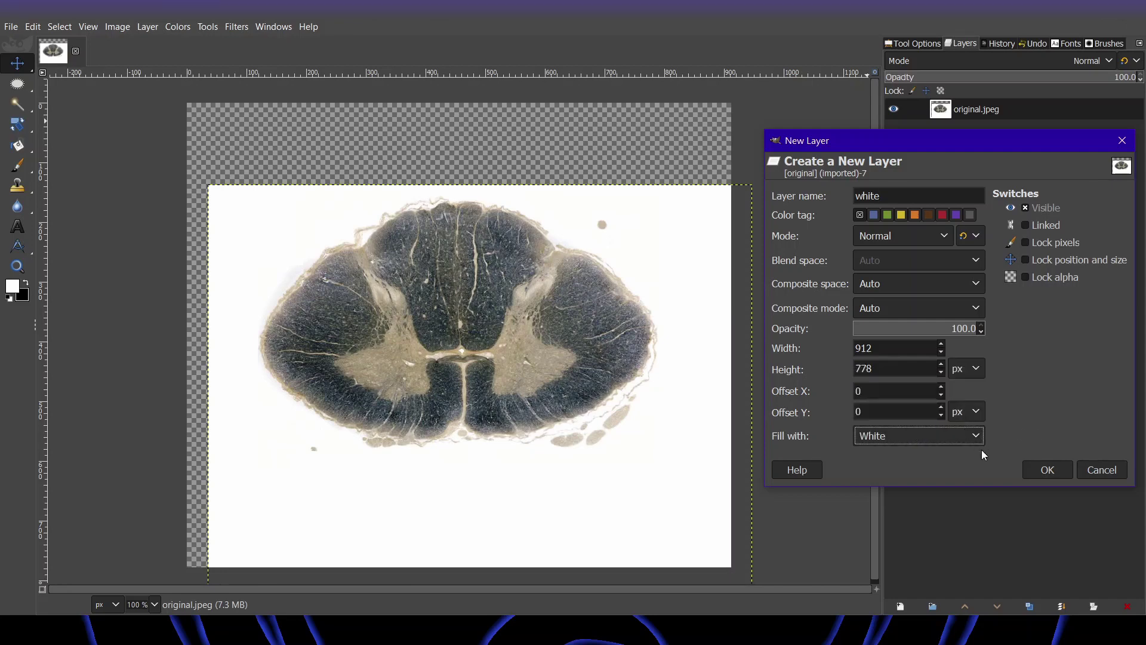
click(1048, 470)
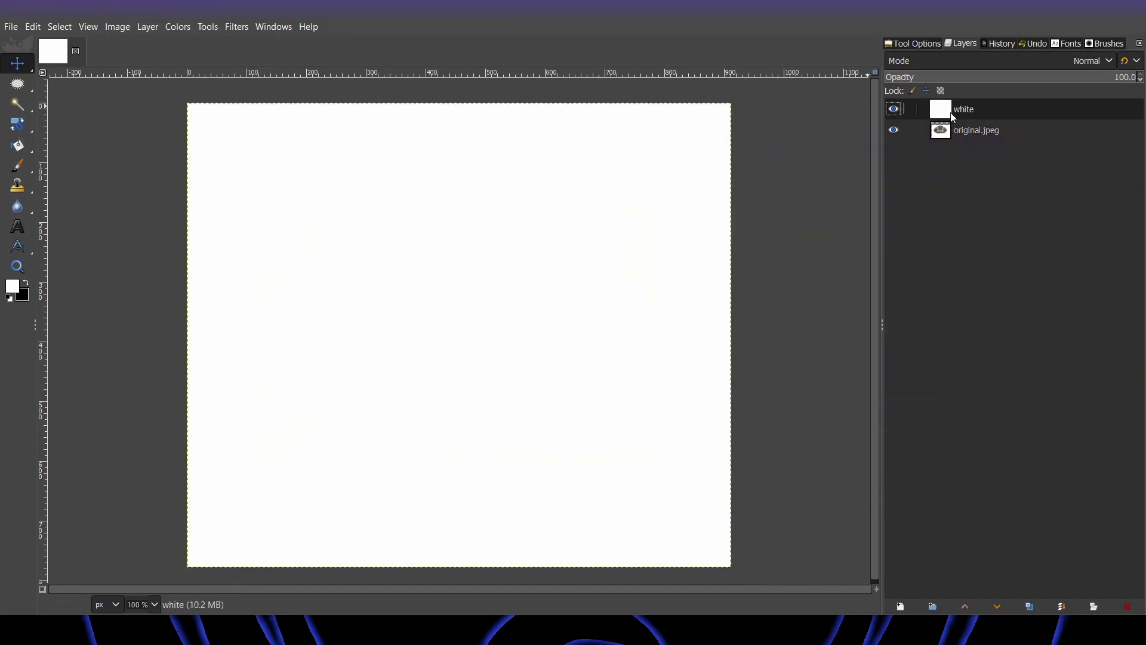
Move the white layer beneath original.jpeg and toggle its visibility to check coverage.
drag(949, 113, 941, 149)
click(948, 112)
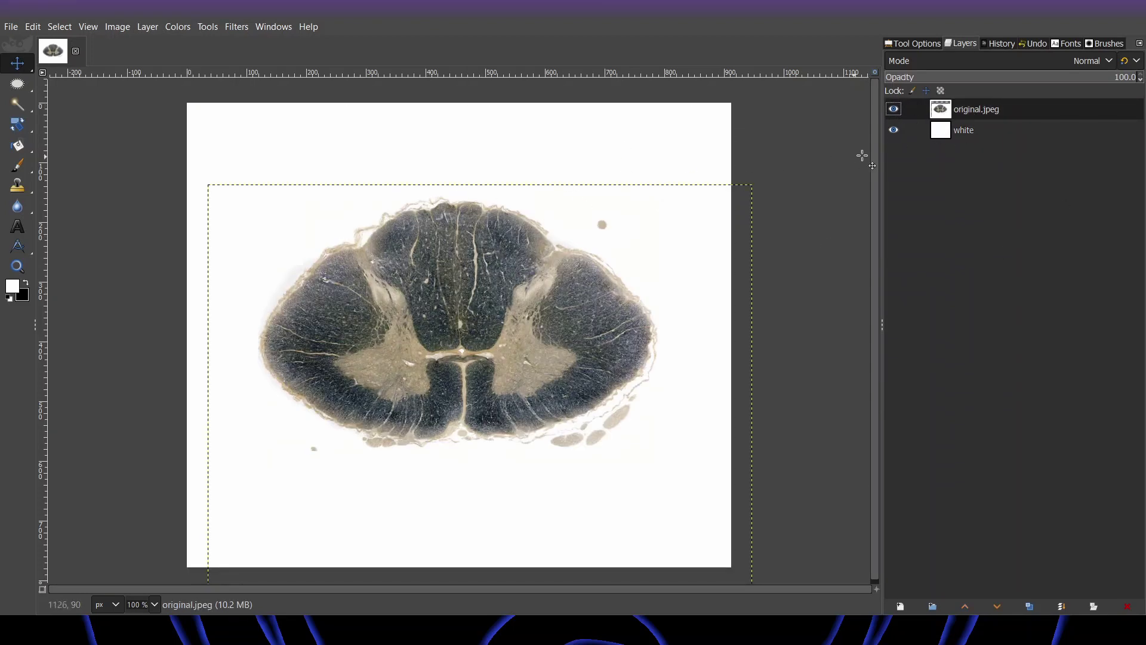
click(936, 135)
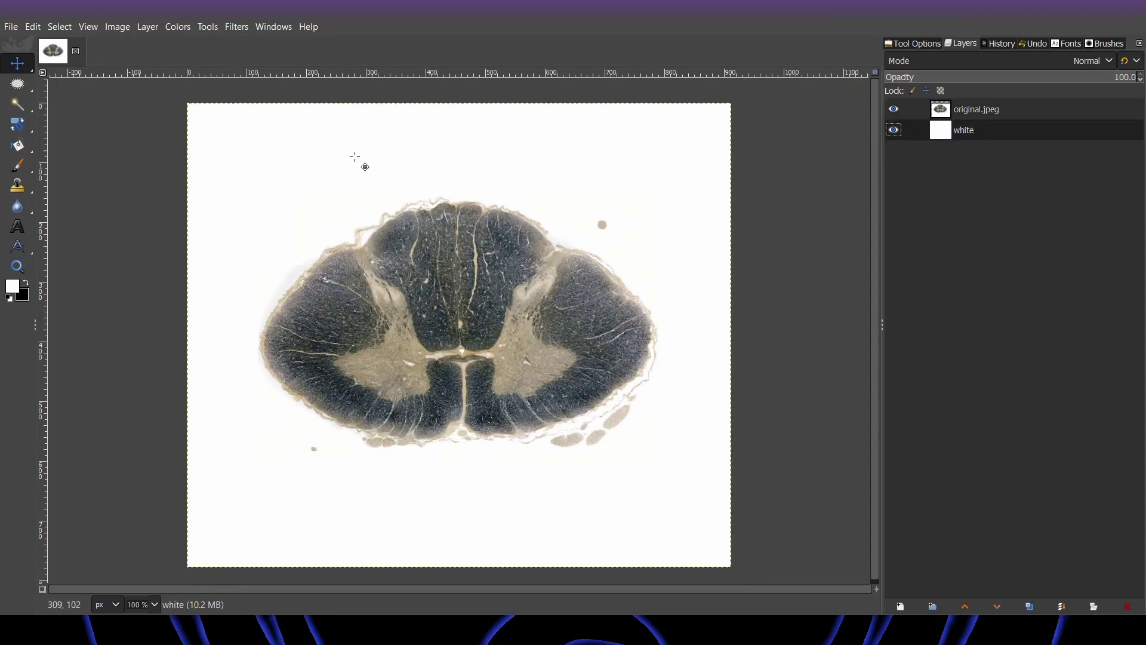
click(894, 131)
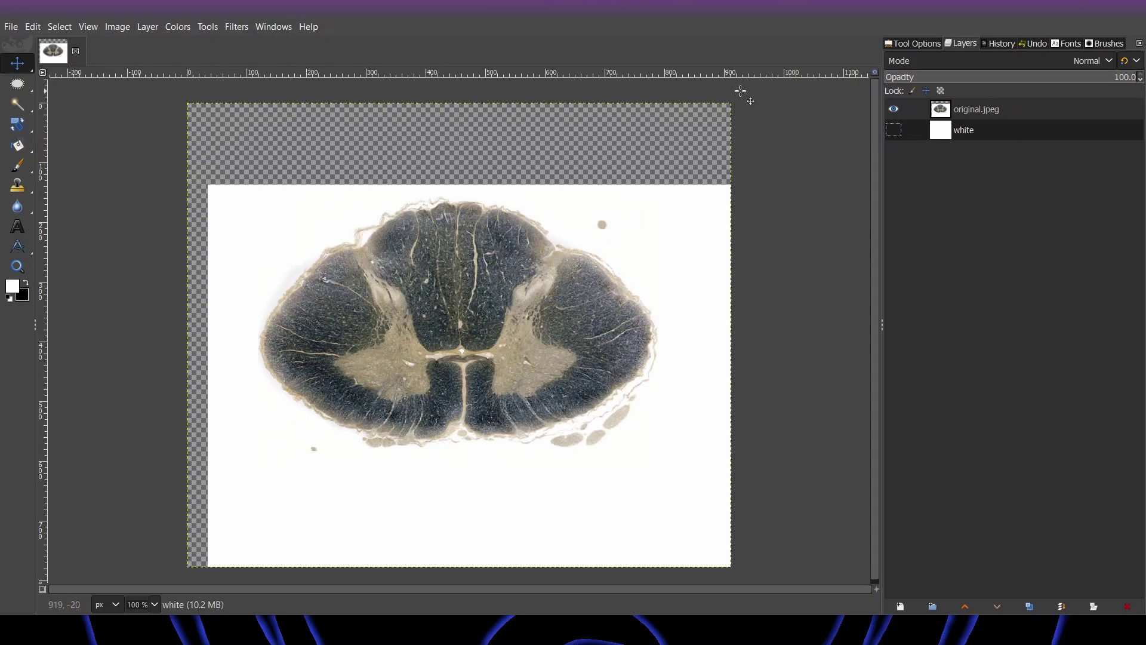
click(894, 130)
Add a New from Visible layer and turn off the original.jpeg layer's visibility.
right_click(940, 108)
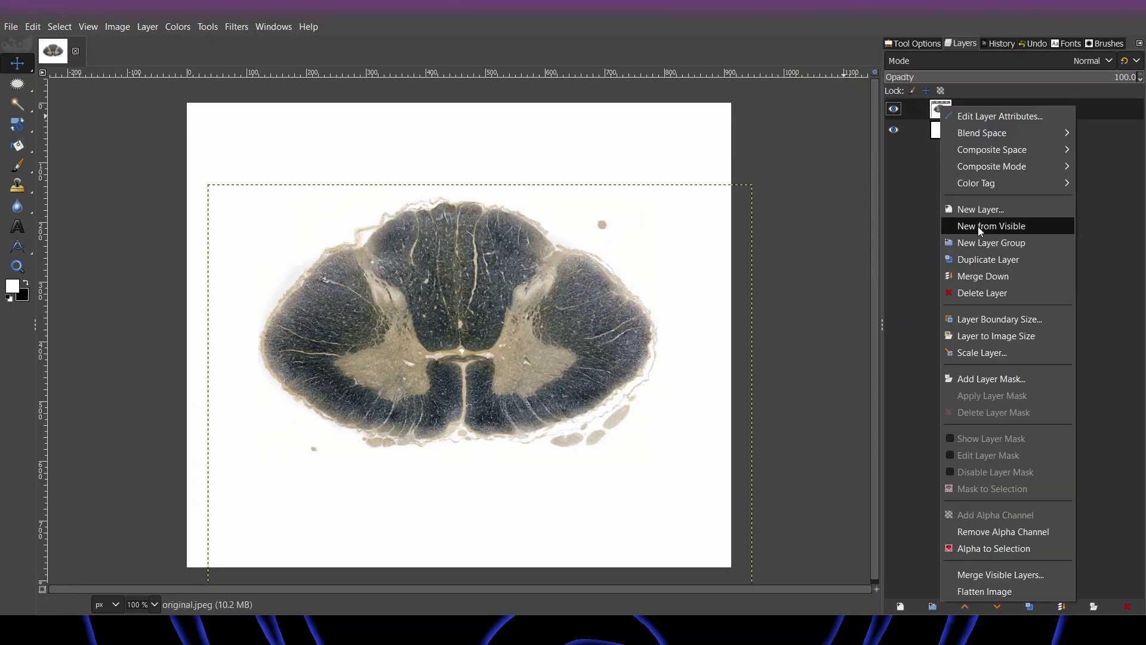
click(978, 227)
click(894, 131)
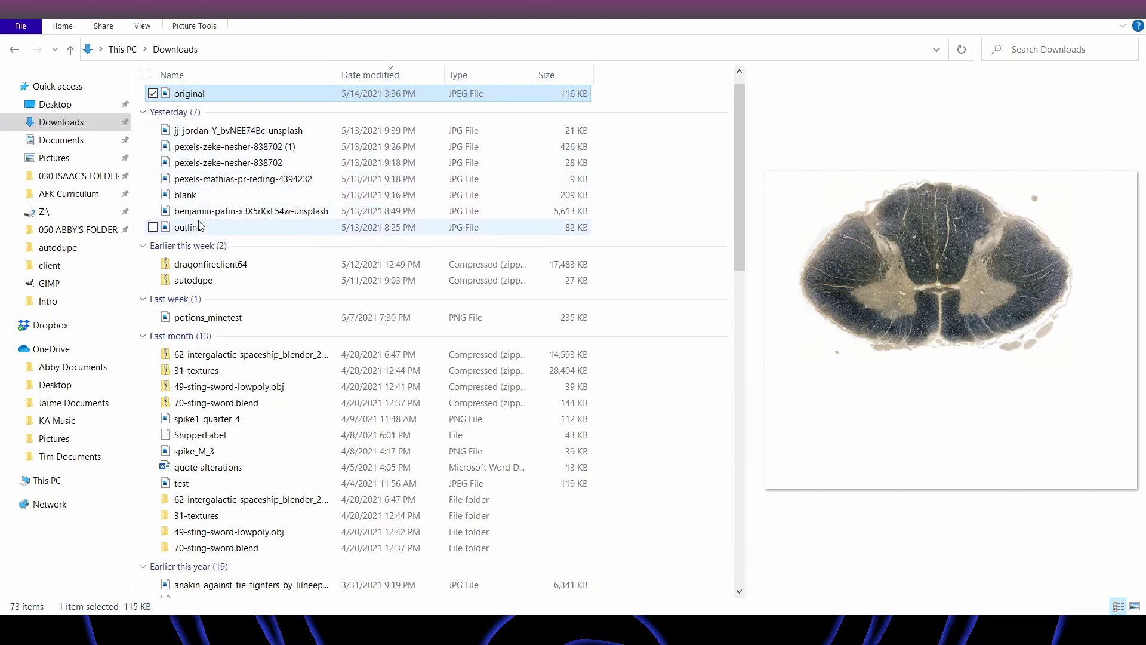
Drag the 'outline' file from Downloads onto the GIMP canvas as a new outline.jpg layer.
click(188, 229)
drag(187, 229, 435, 302)
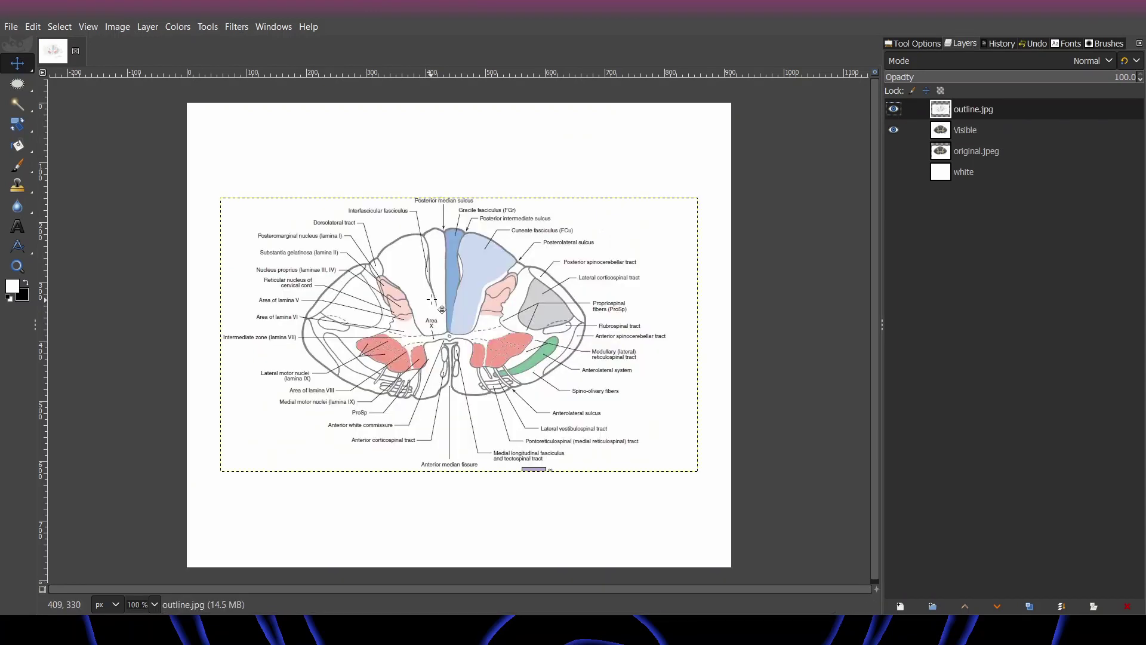
Toggle the outline layer on and off to compare it with the cord photo.
click(894, 109)
click(895, 109)
click(894, 109)
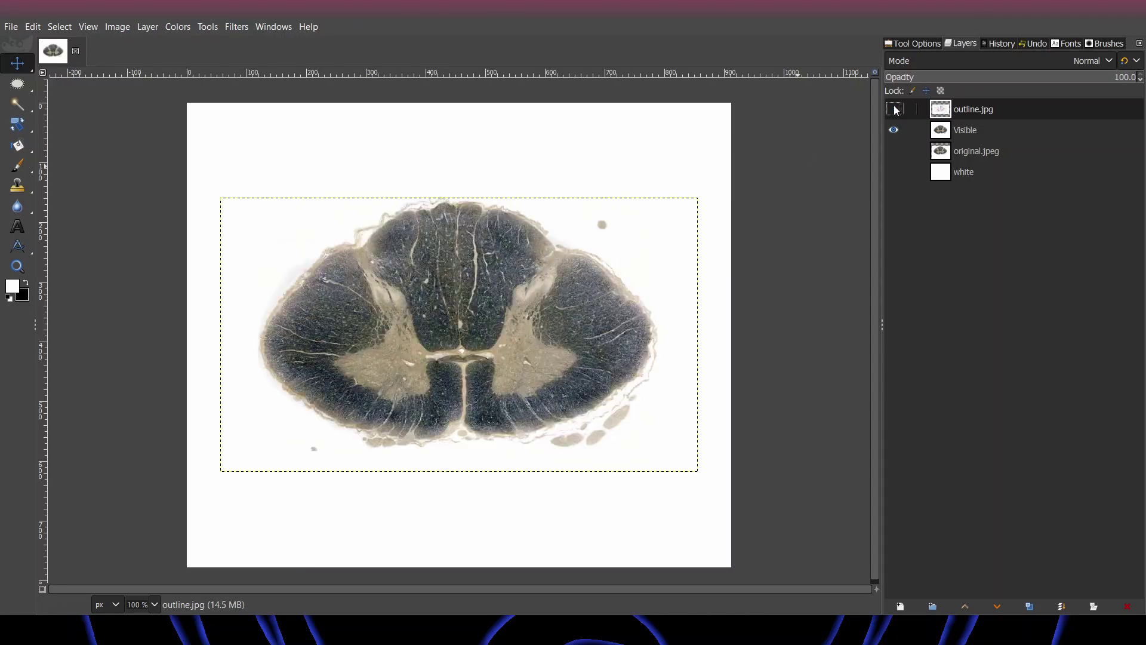
click(894, 109)
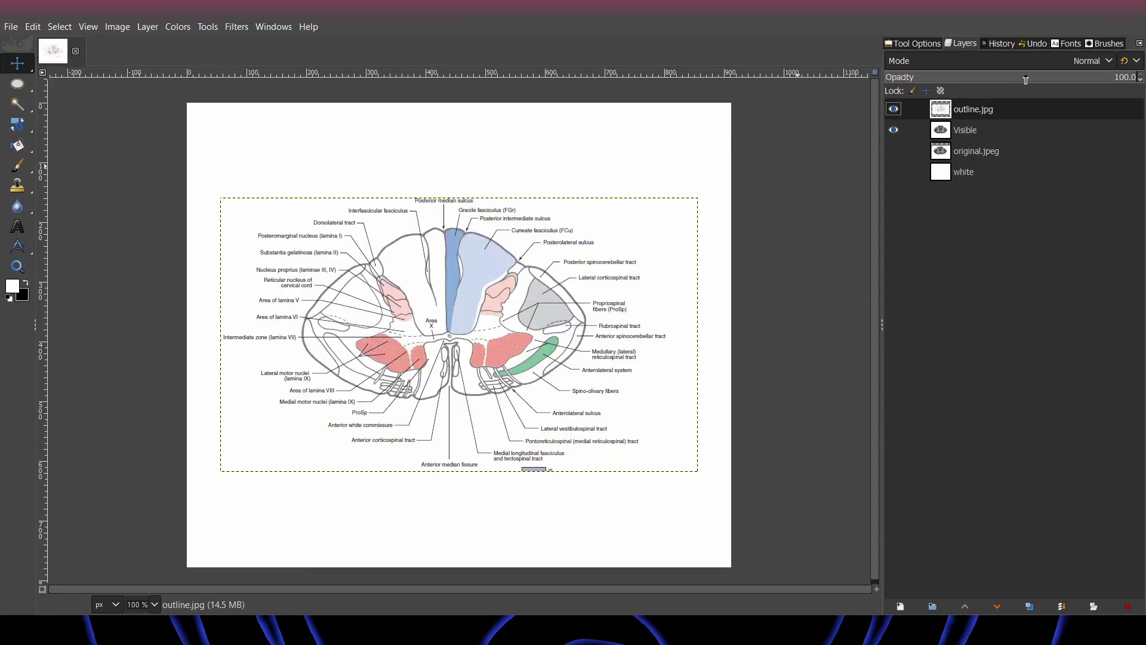
Scale the outline diagram to 1120×643 px and position it over the cord photo.
click(917, 44)
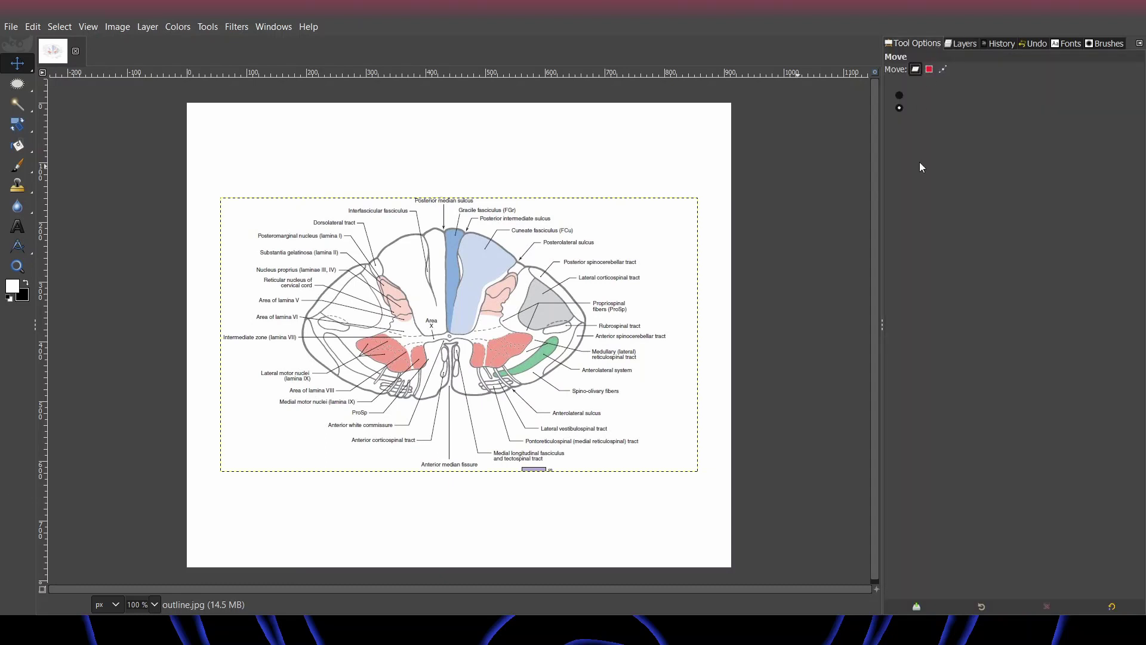
key(shift+s)
click(674, 233)
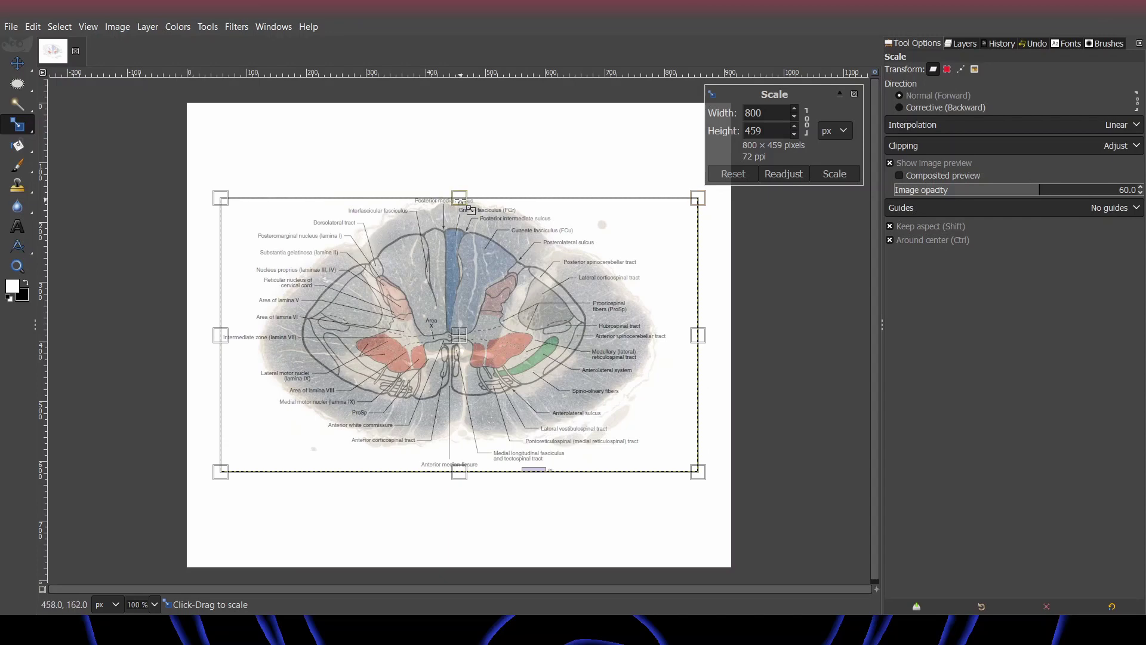
drag(461, 193, 476, 165)
drag(468, 343, 480, 363)
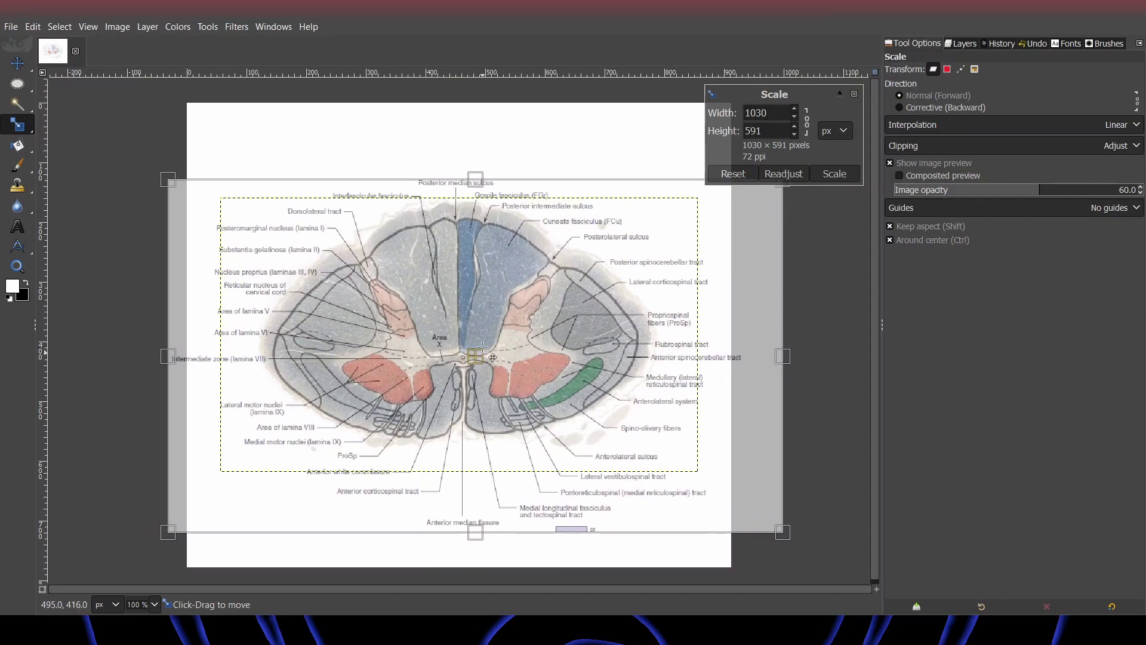
drag(476, 185, 475, 169)
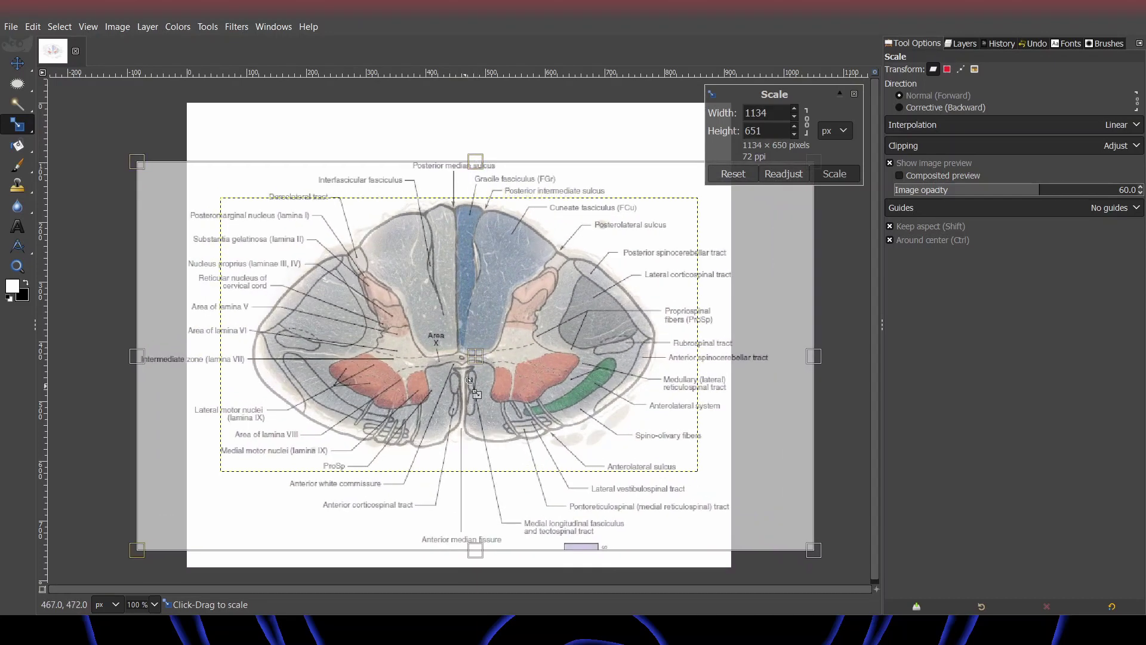
drag(486, 369, 493, 367)
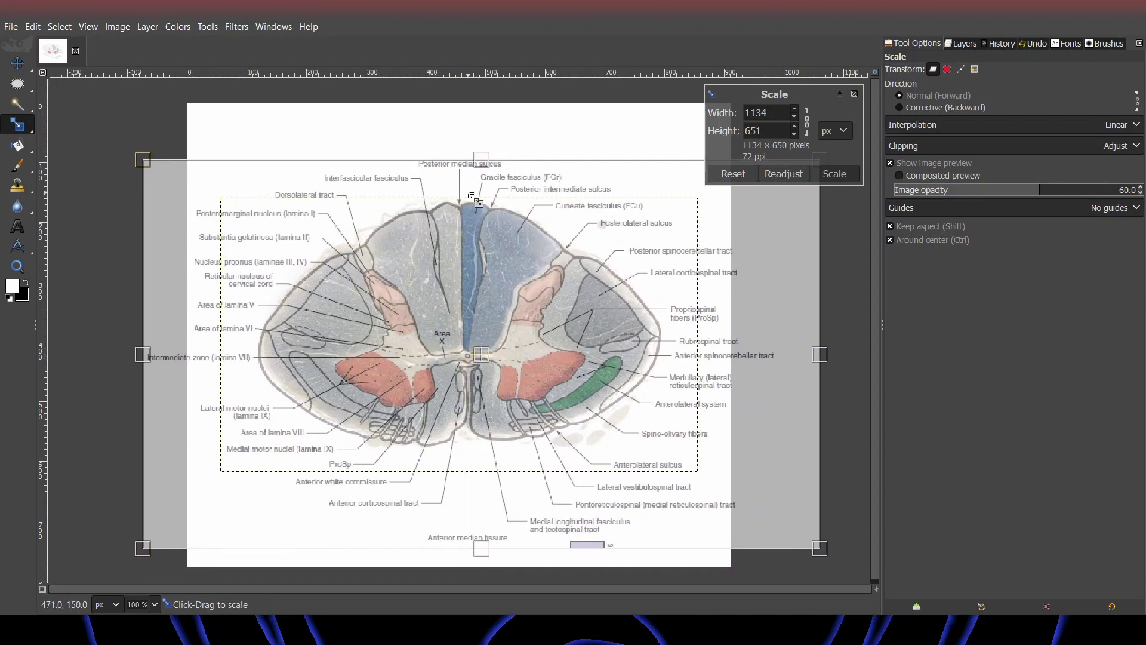
drag(487, 165, 487, 167)
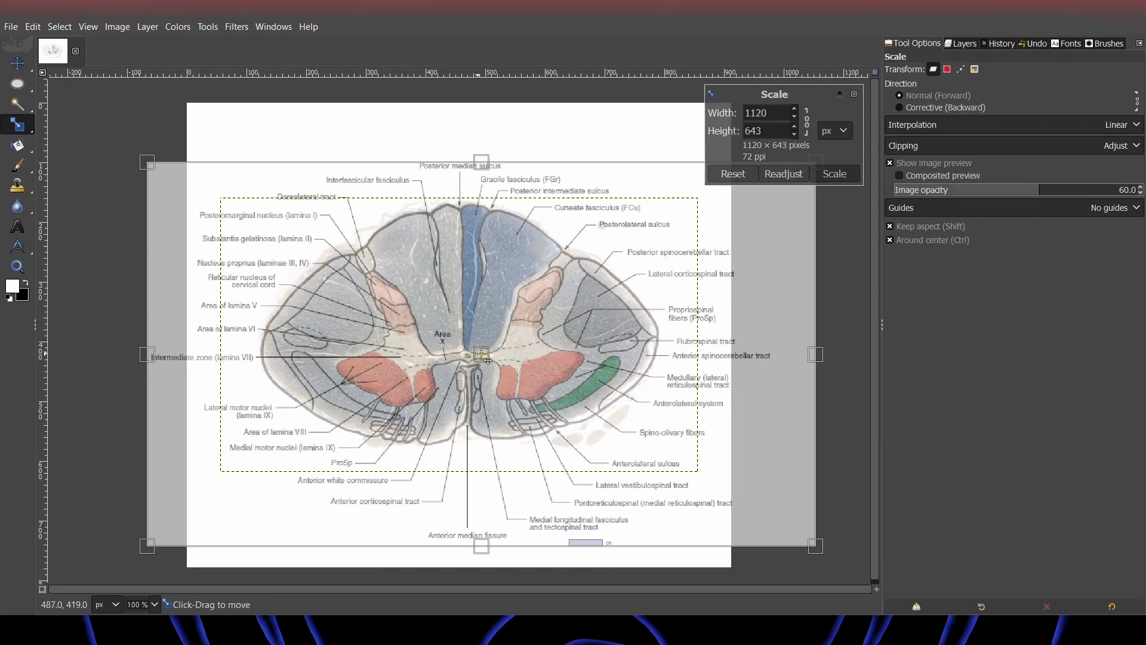
drag(488, 363, 488, 360)
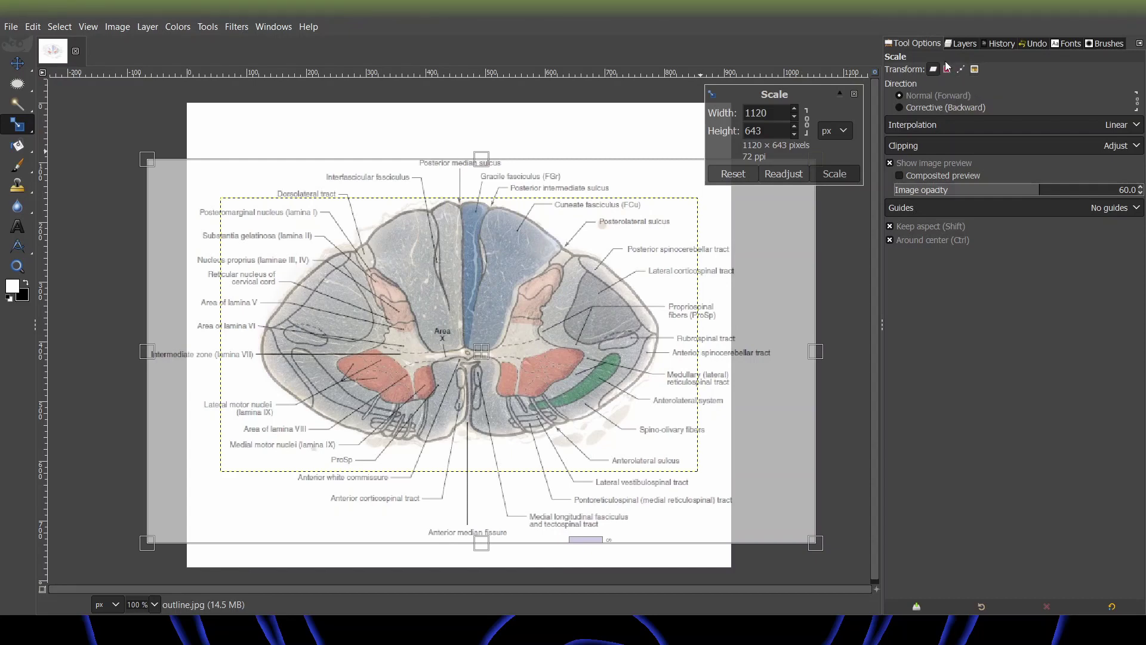
click(961, 44)
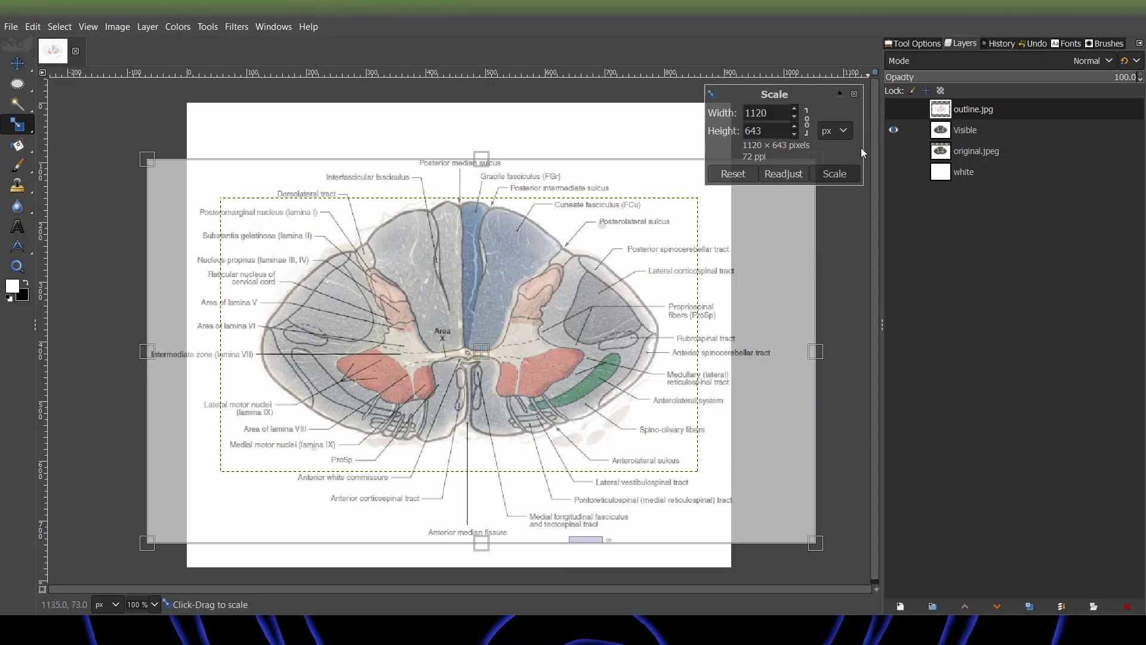
Apply the 1120×643 scale to the outline layer and go to the Image menu.
click(834, 173)
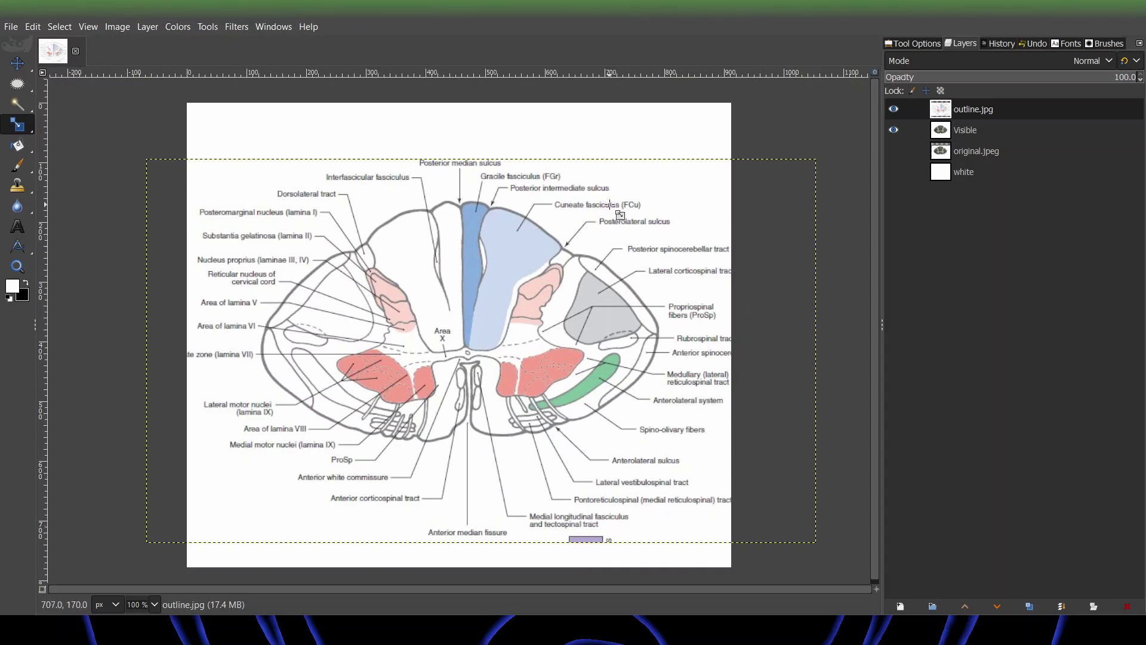
click(120, 26)
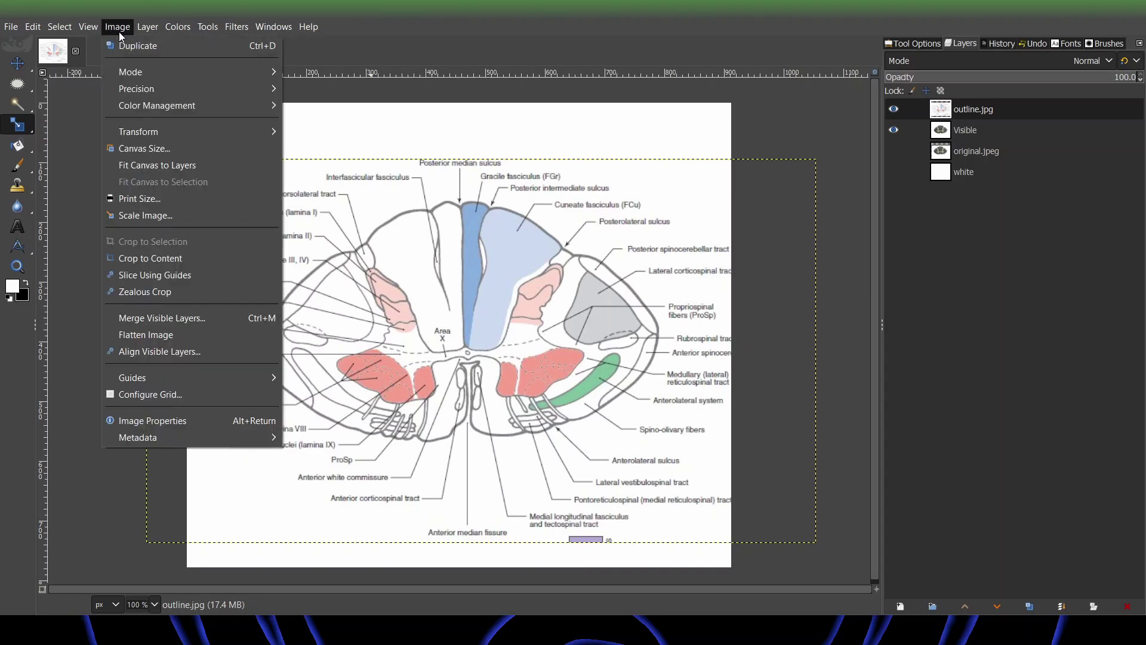
Fit the canvas to all layers and scroll down to view the expanded image.
click(158, 166)
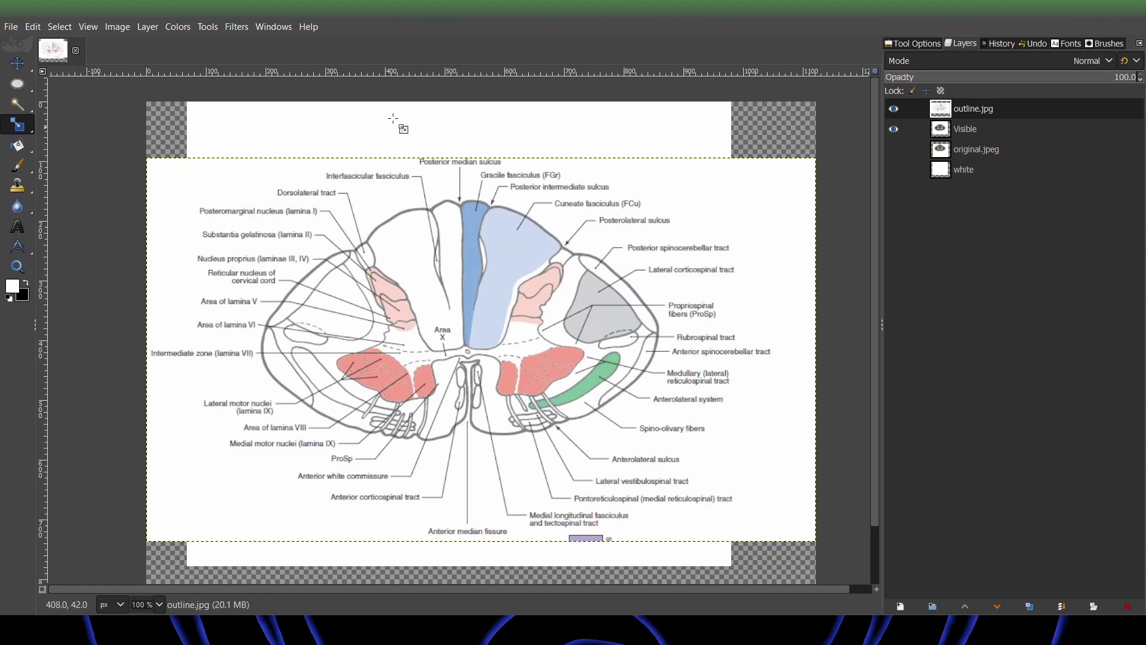
scroll(138, 173, down, 2)
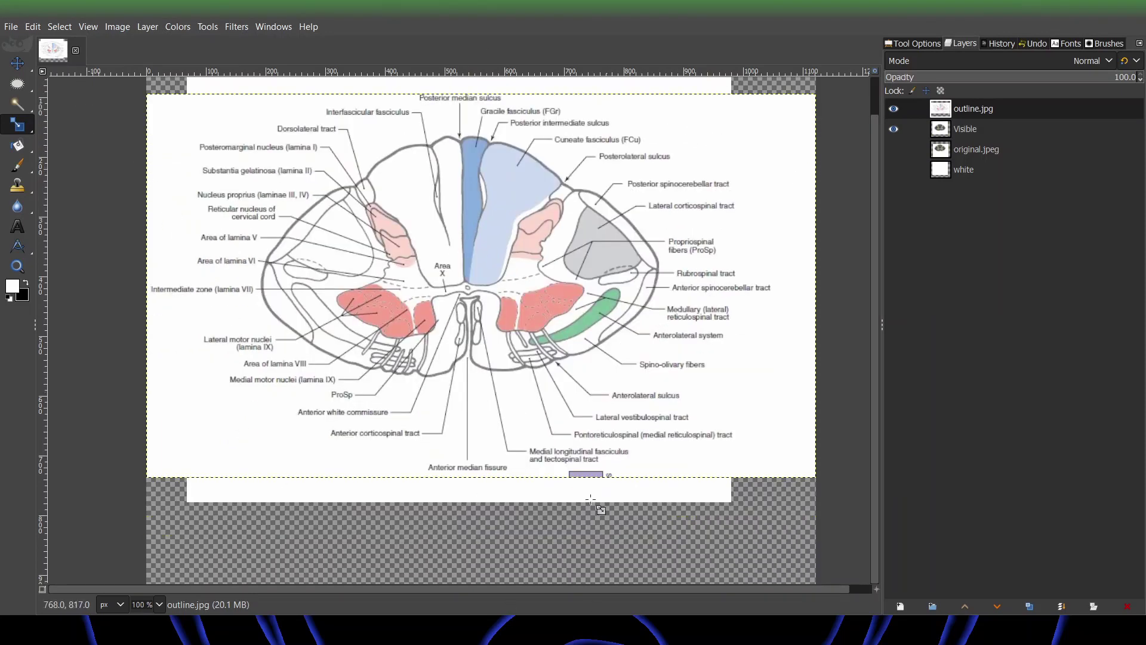
scroll(566, 387, down, 1)
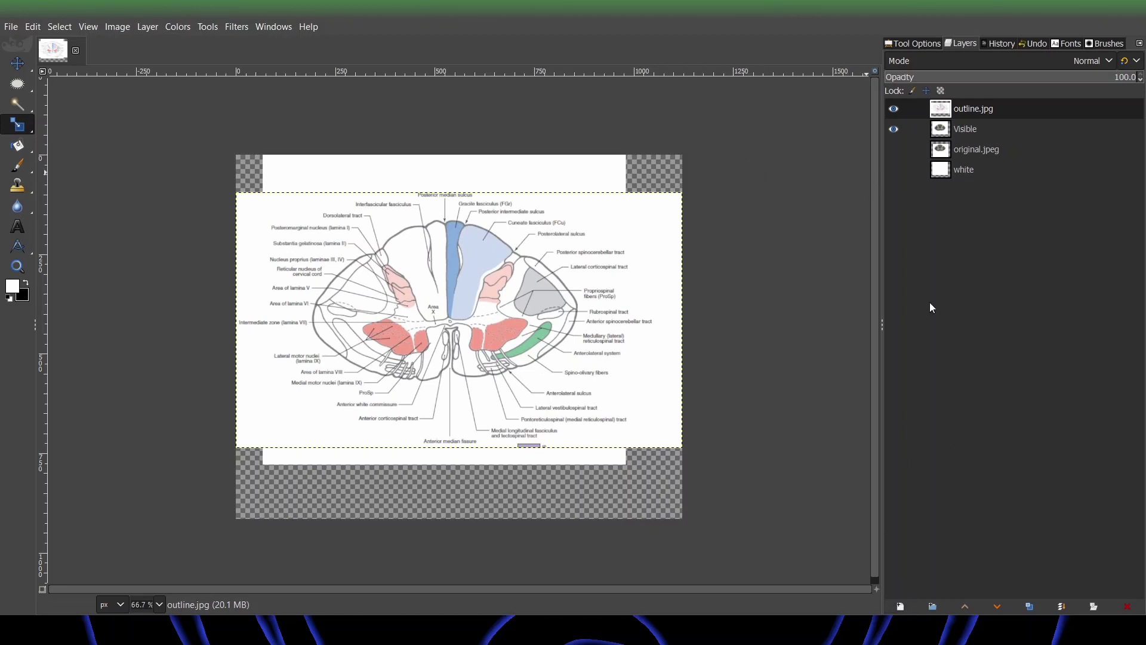
Add a white-filled 'white #1' layer below Visible, then zoom to 100% and back out.
right_click(939, 120)
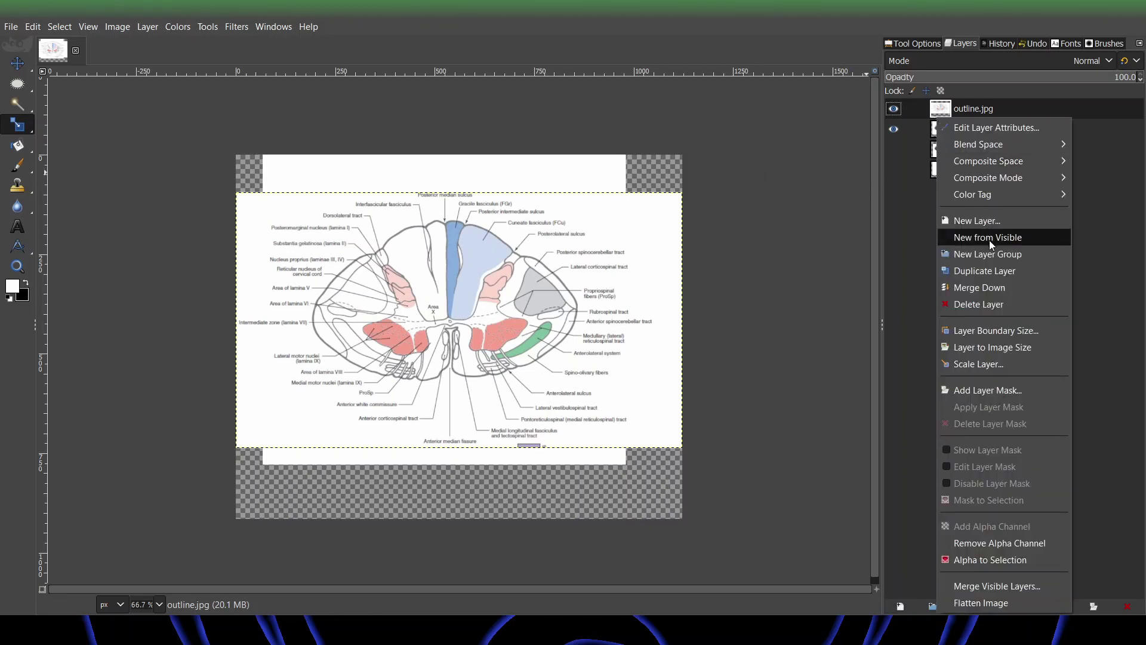
click(986, 217)
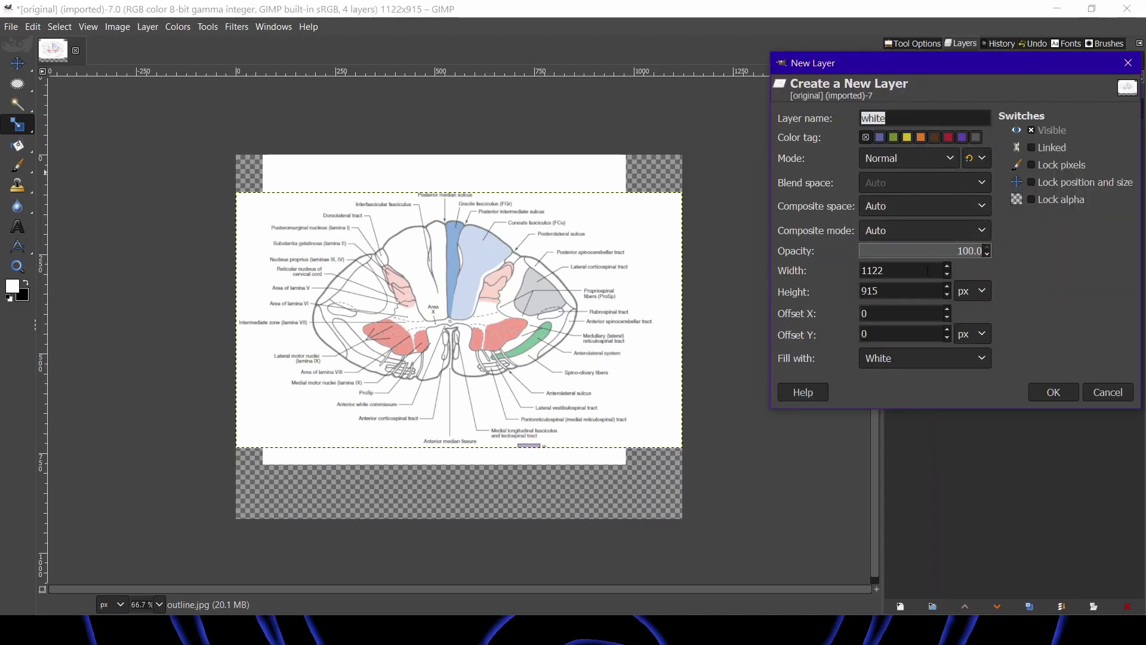
click(1052, 392)
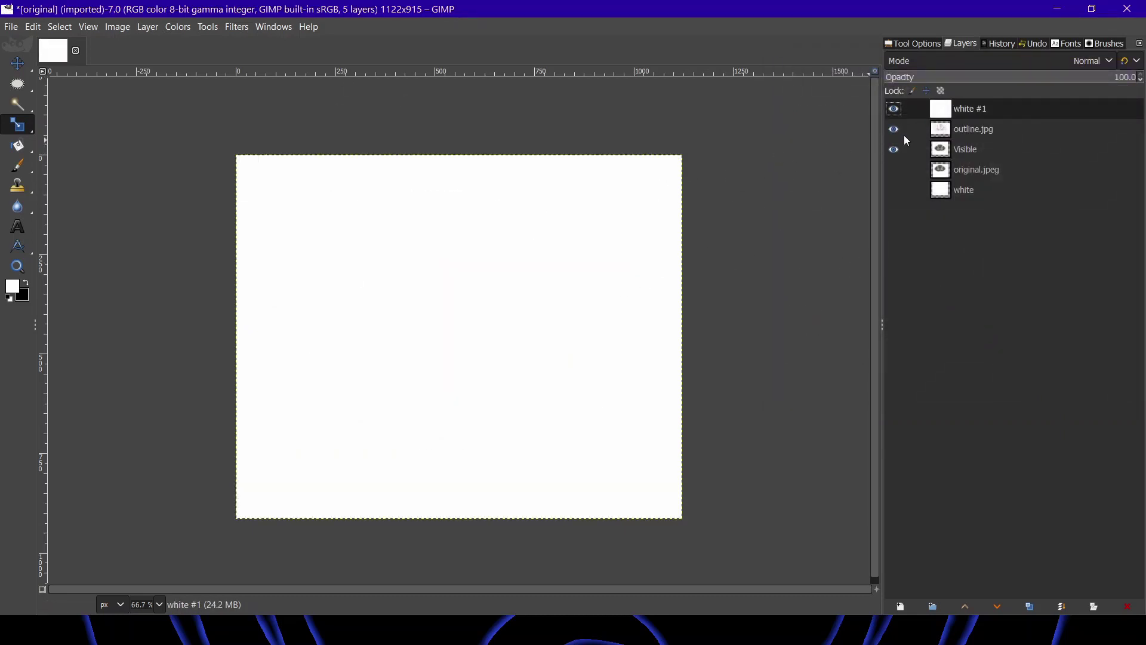
drag(945, 107, 956, 162)
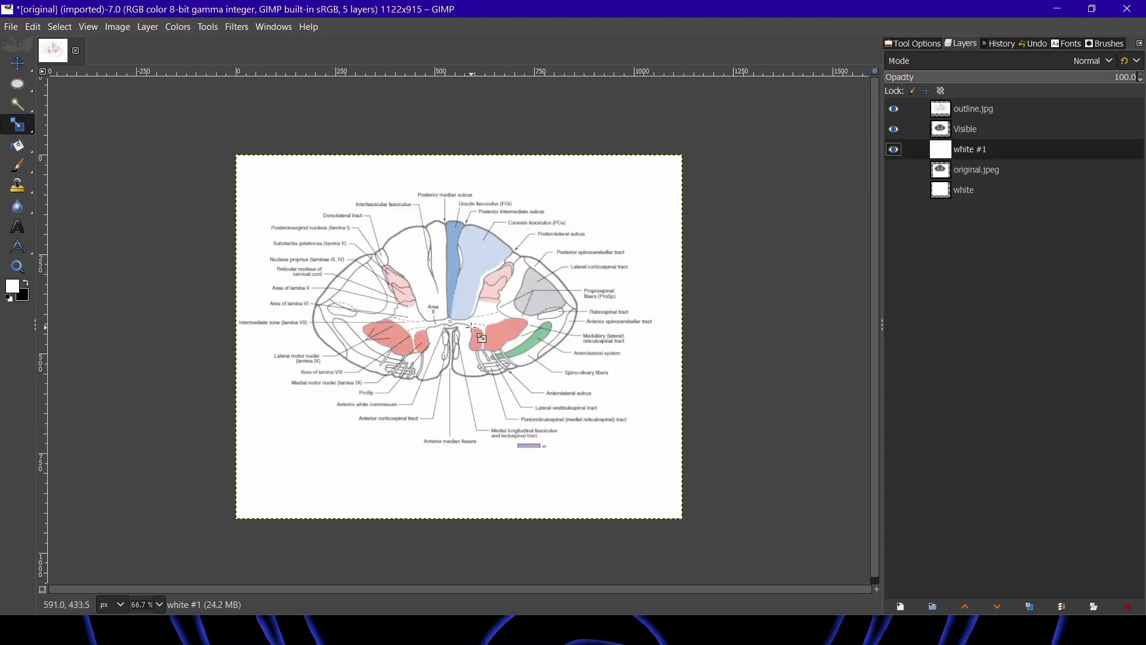
key(1)
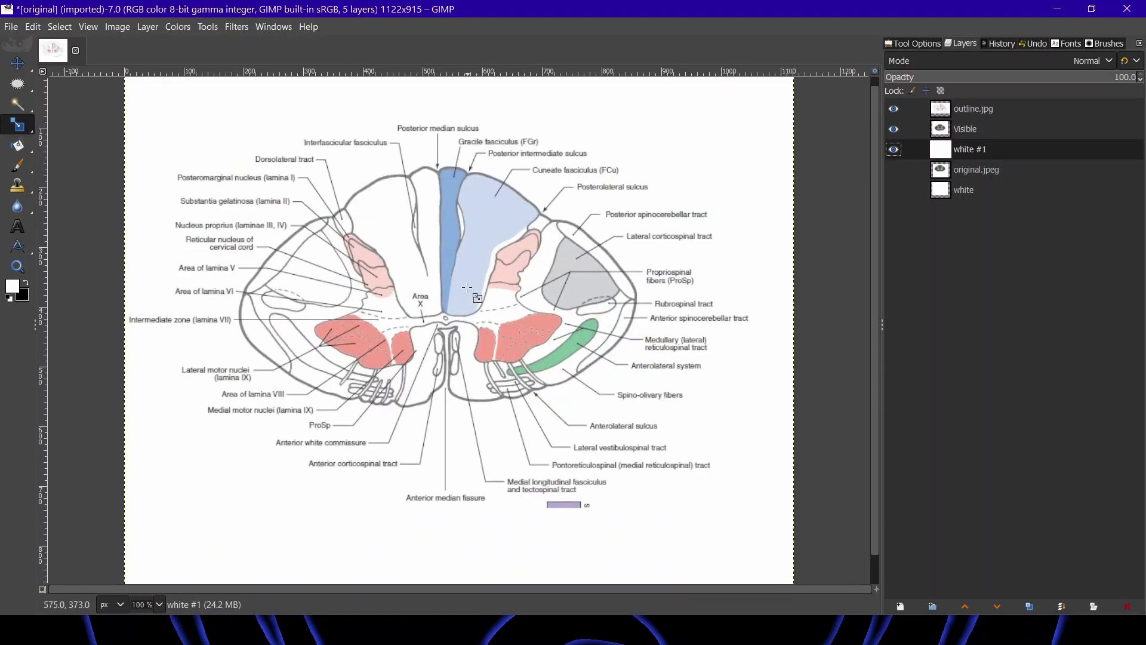
key(minus)
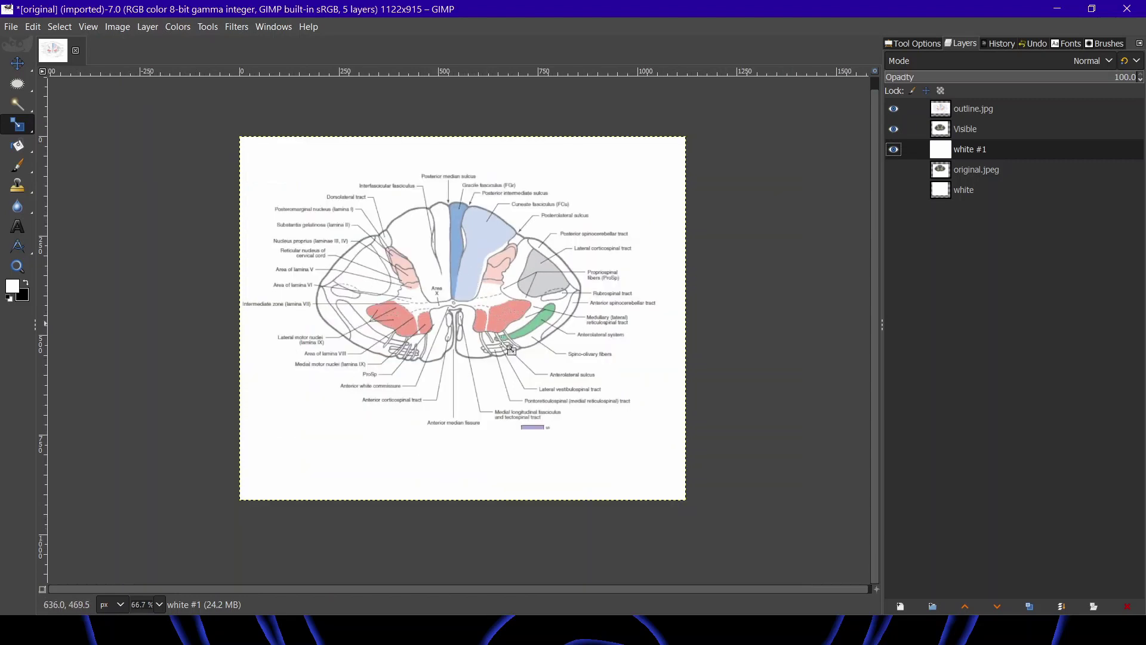
Apply Color to Alpha with white on outline.jpg, then re-show the Visible and white #1 layers.
click(938, 112)
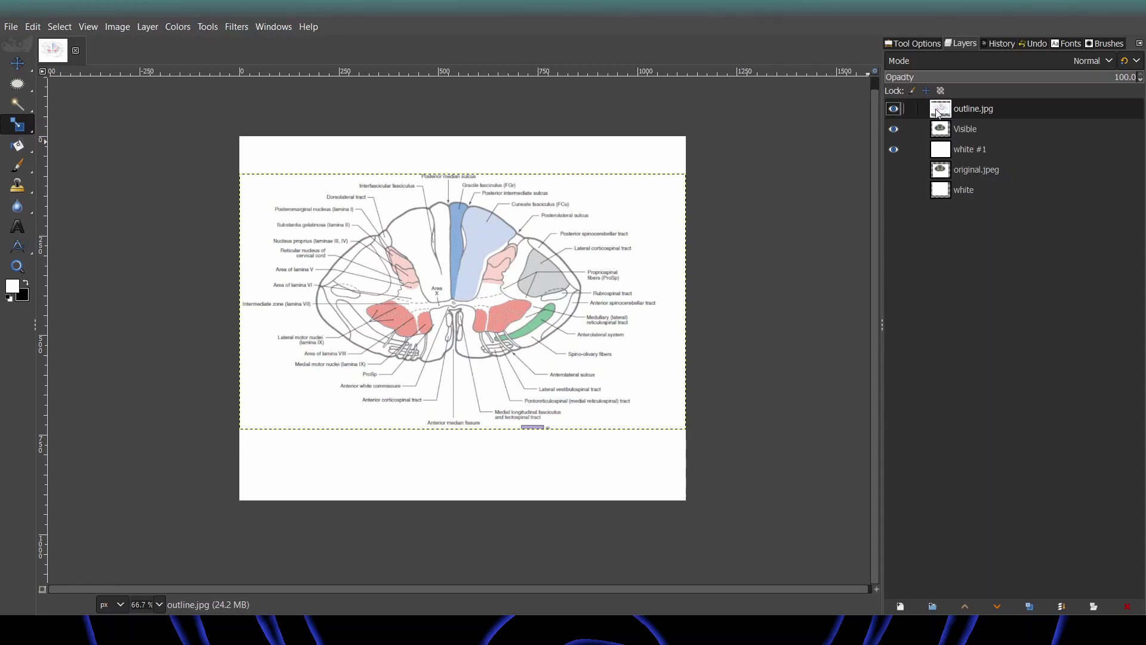
click(896, 151)
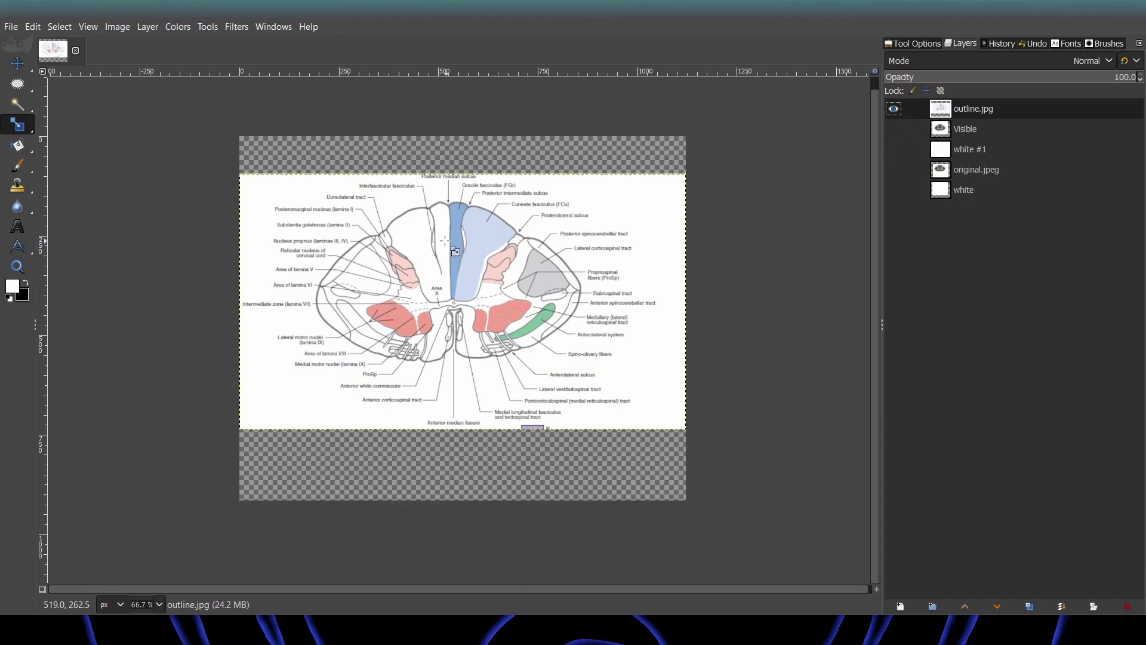
key(1)
click(117, 26)
click(173, 28)
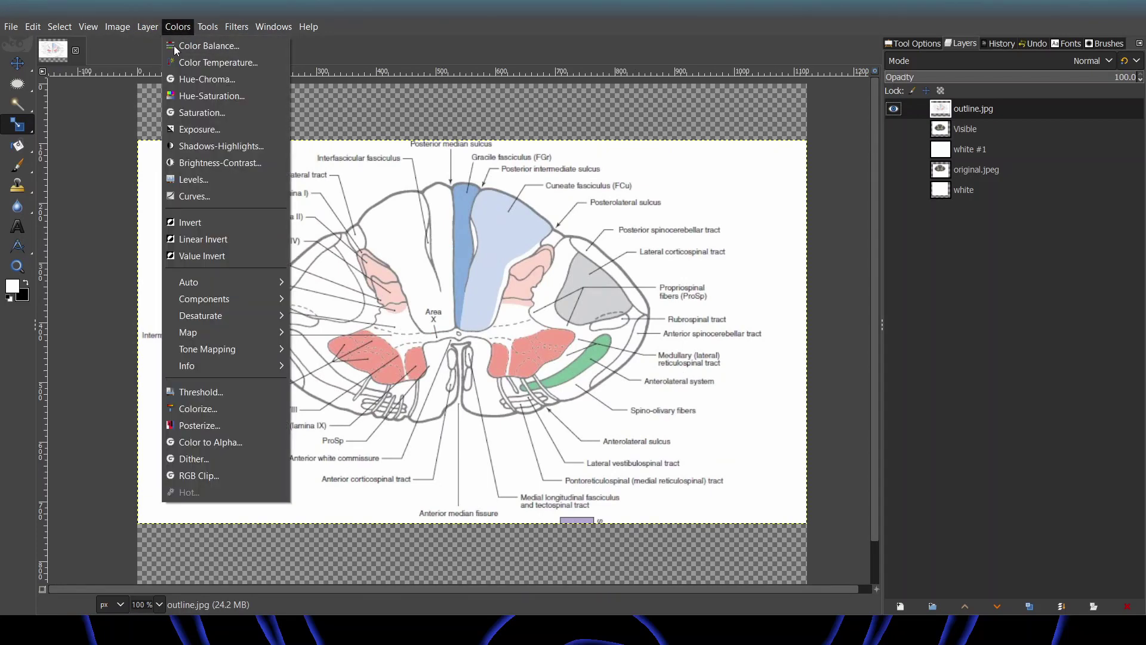
click(221, 443)
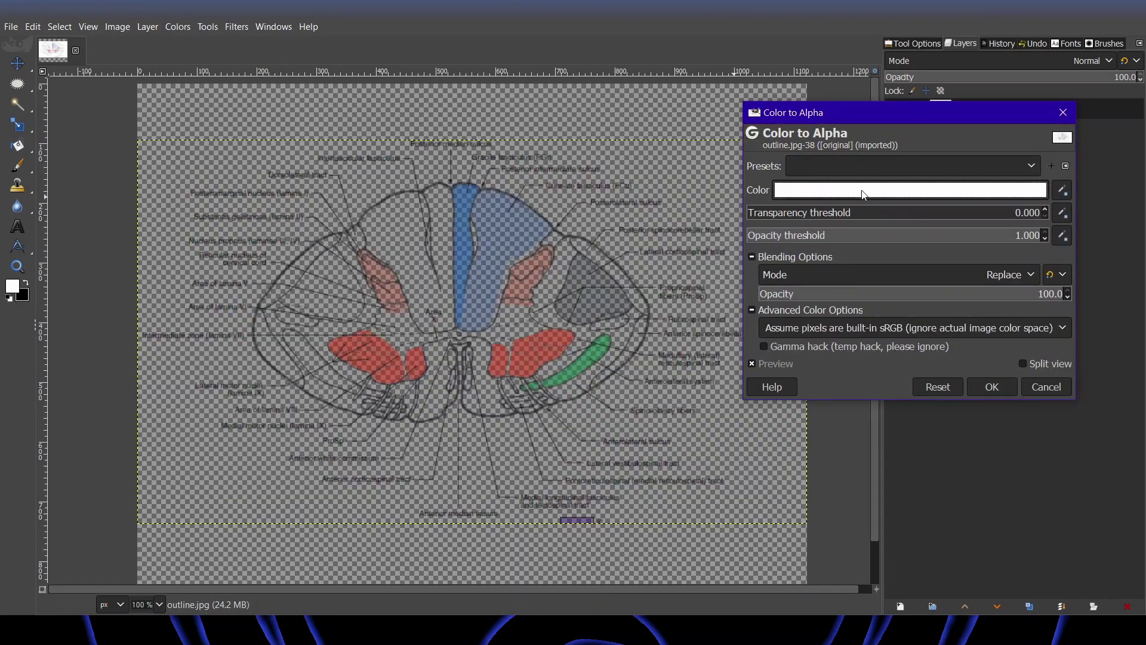
click(860, 190)
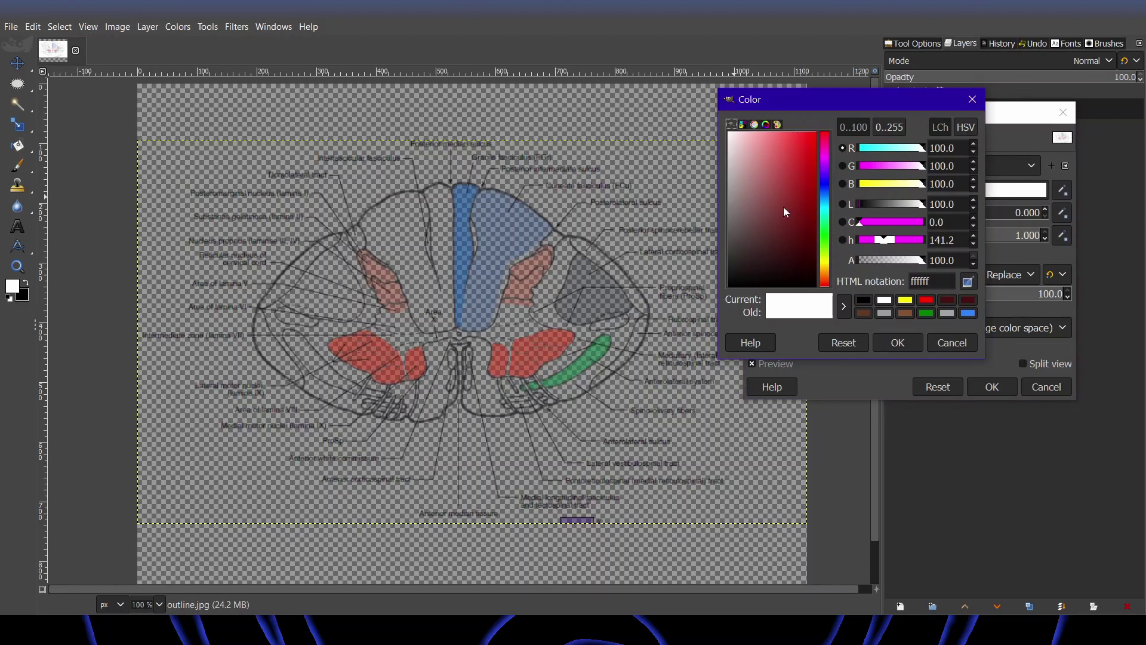
drag(835, 99, 507, 110)
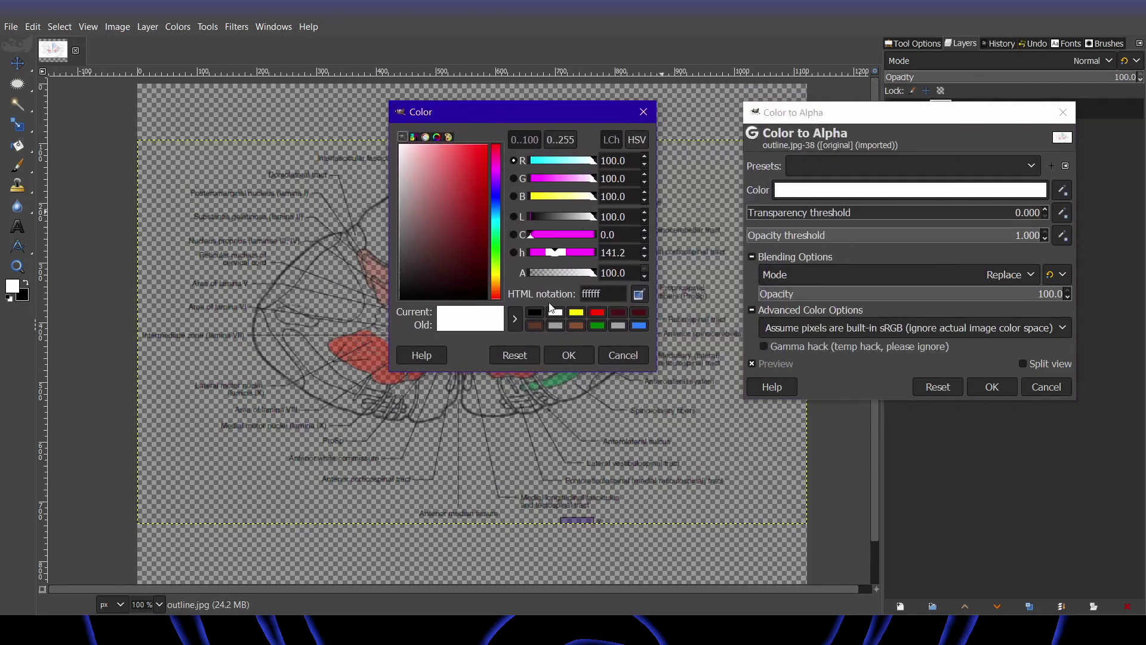
click(569, 355)
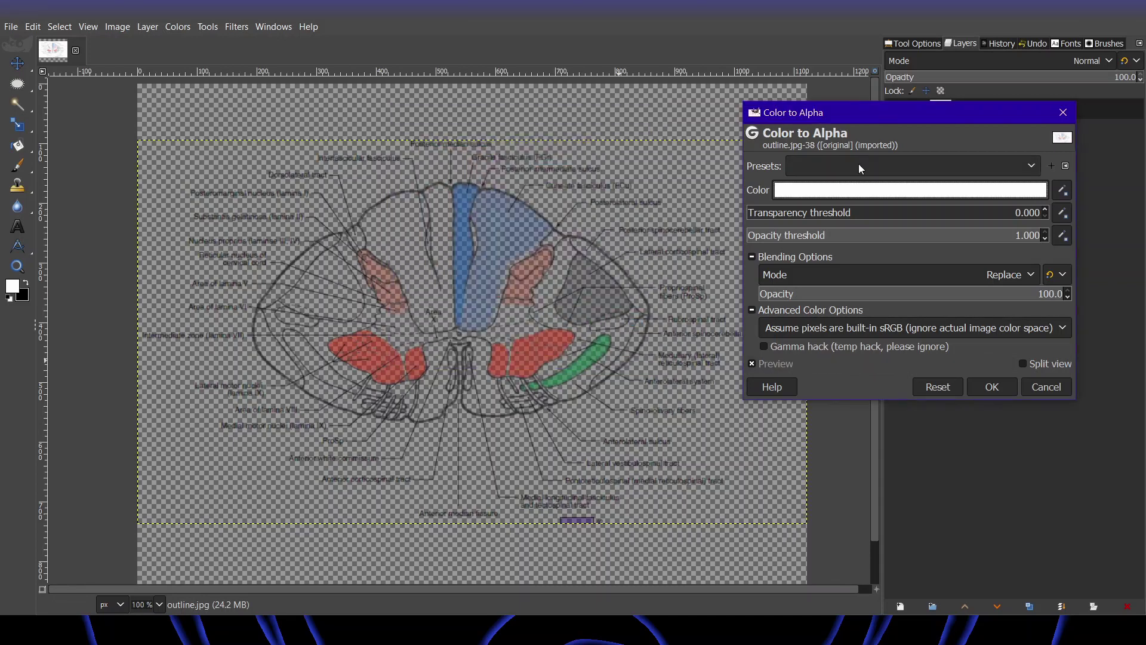
click(986, 388)
click(893, 129)
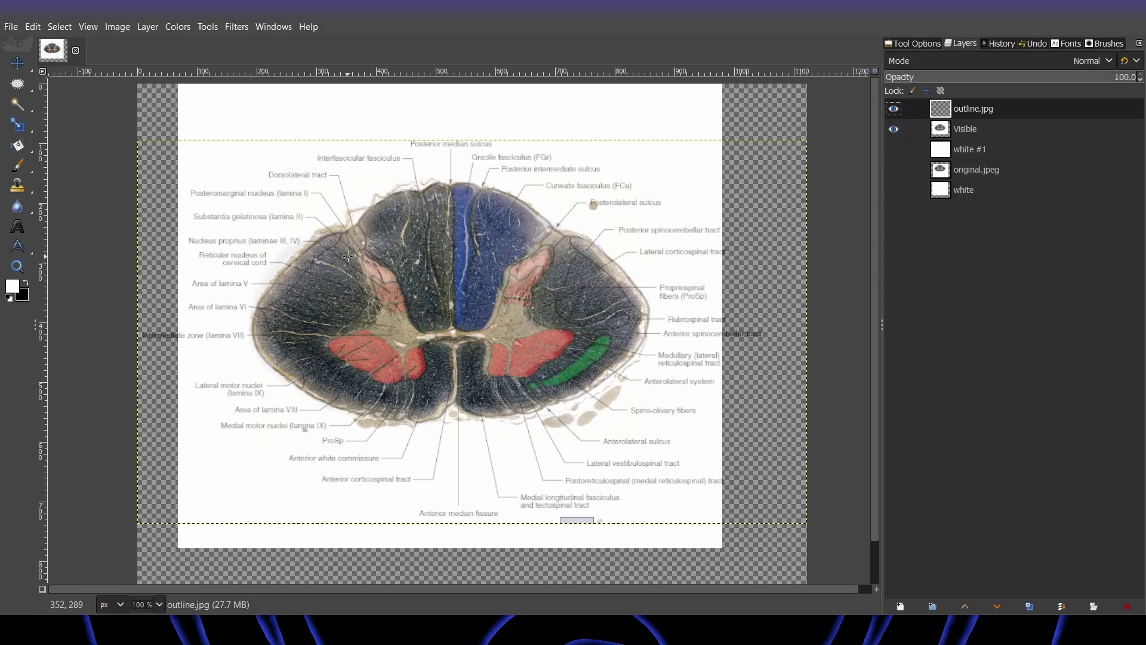
click(894, 148)
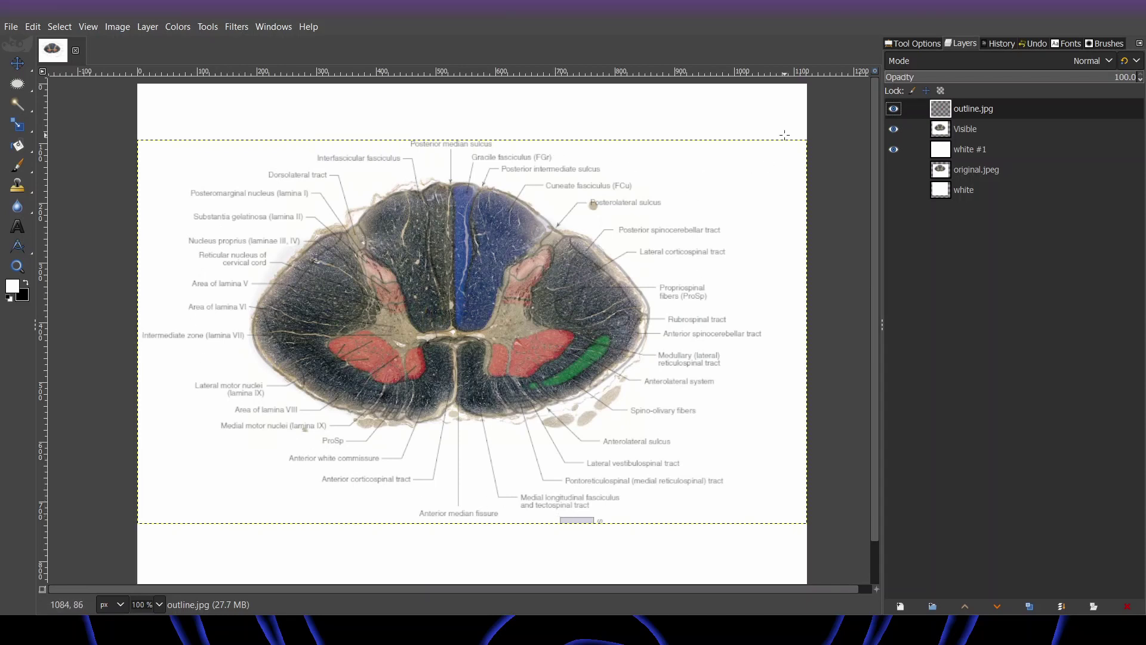
Add one 'outline.jpg copy' layer above outline.jpg, undoing the extra second duplicate, then zoom out.
right_click(946, 114)
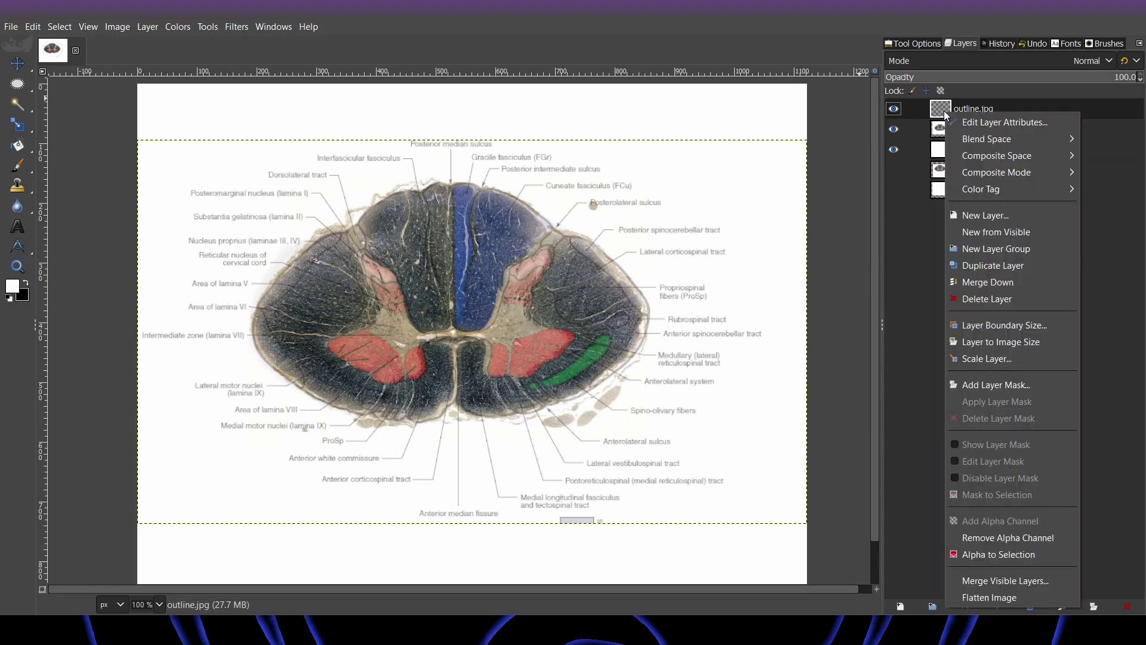
click(996, 266)
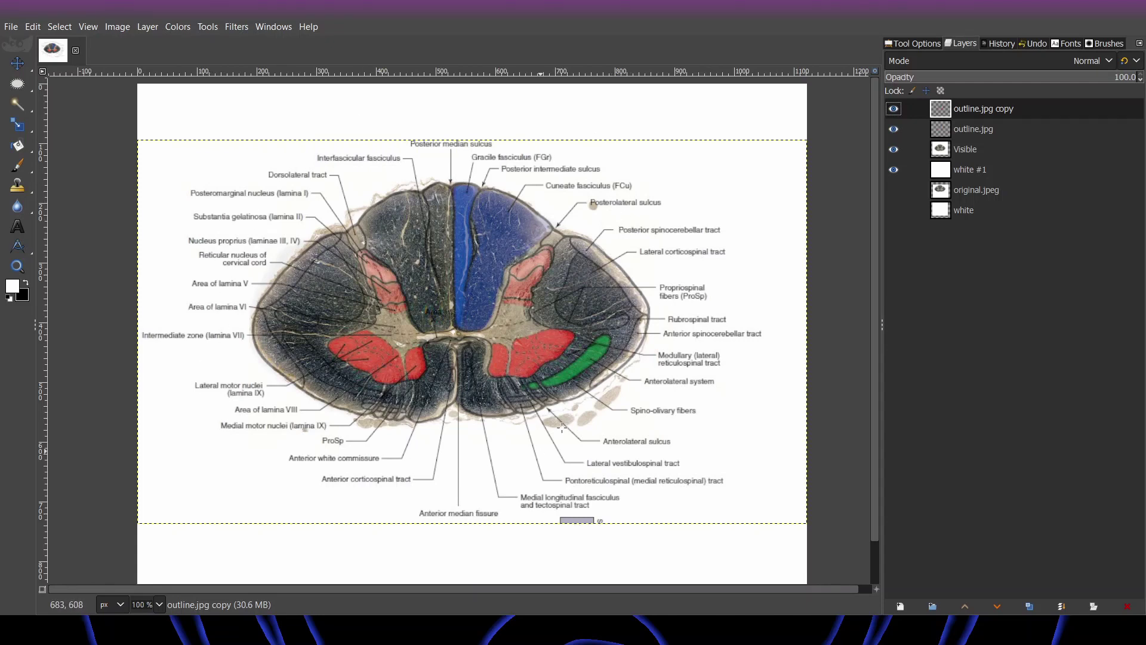
right_click(945, 113)
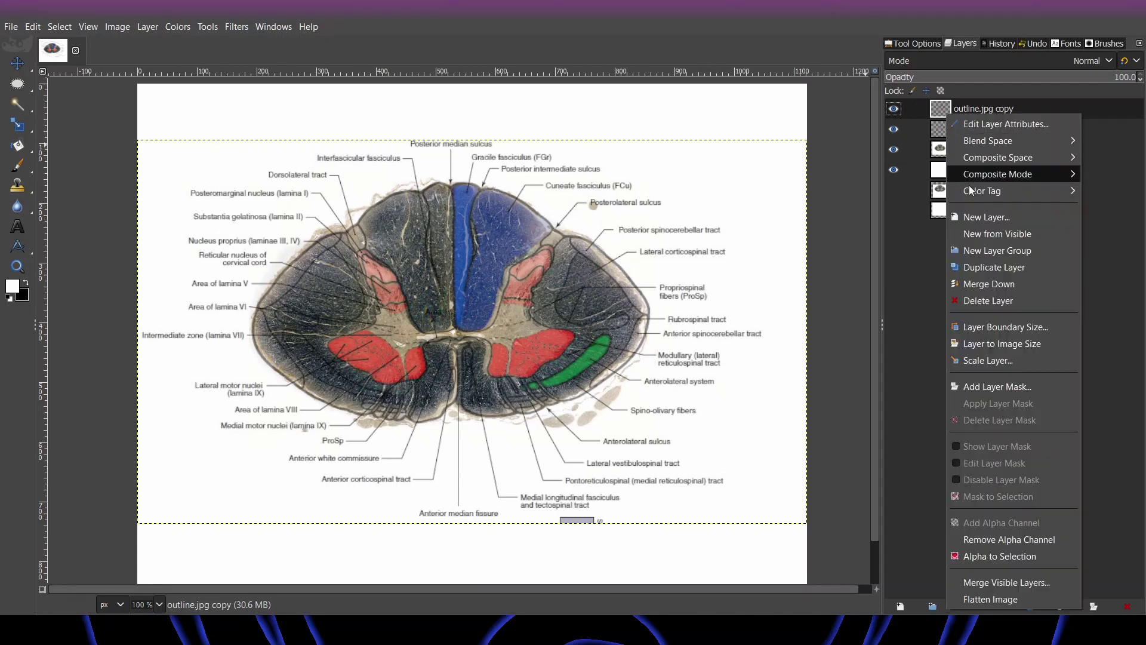
click(958, 263)
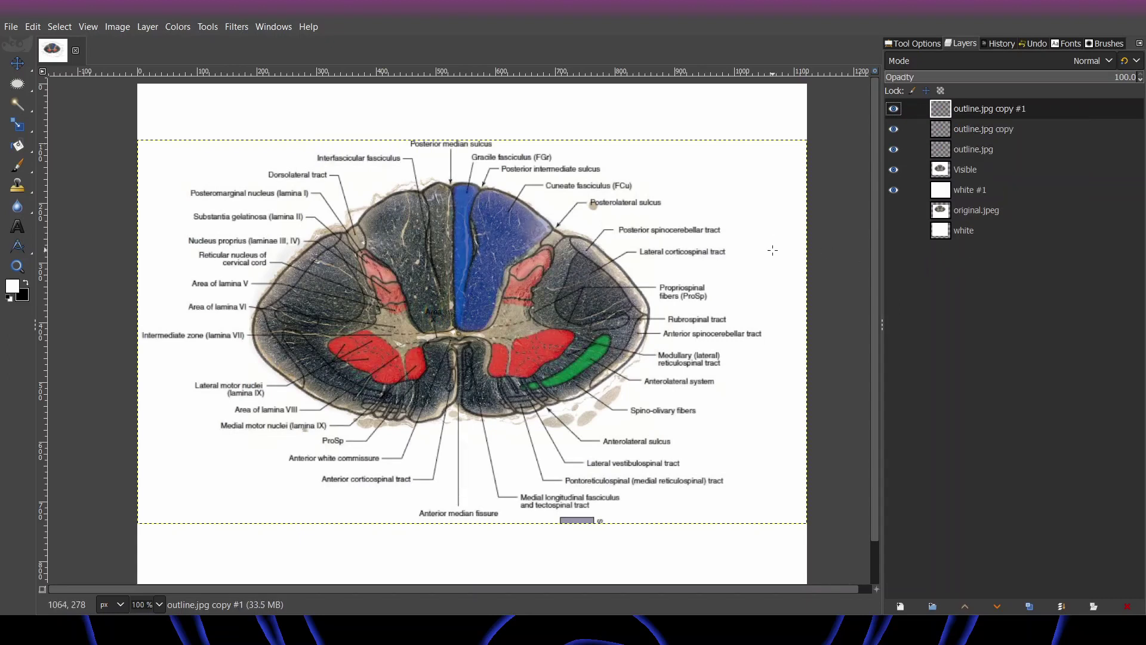
key(ctrl+z)
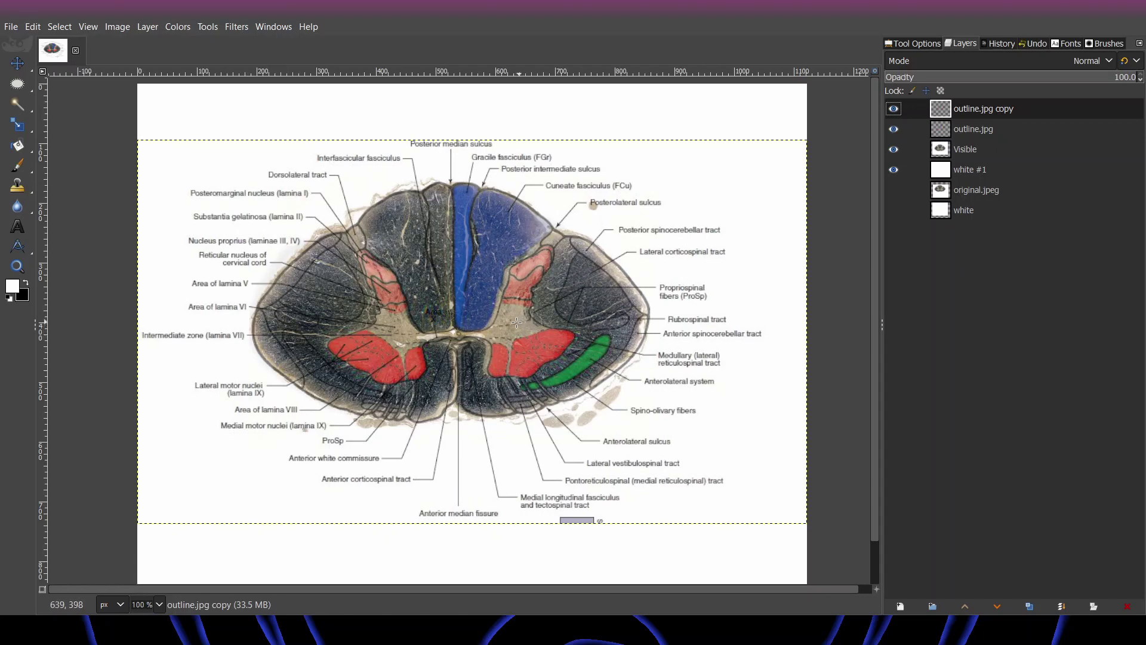
scroll(519, 323, down, 1)
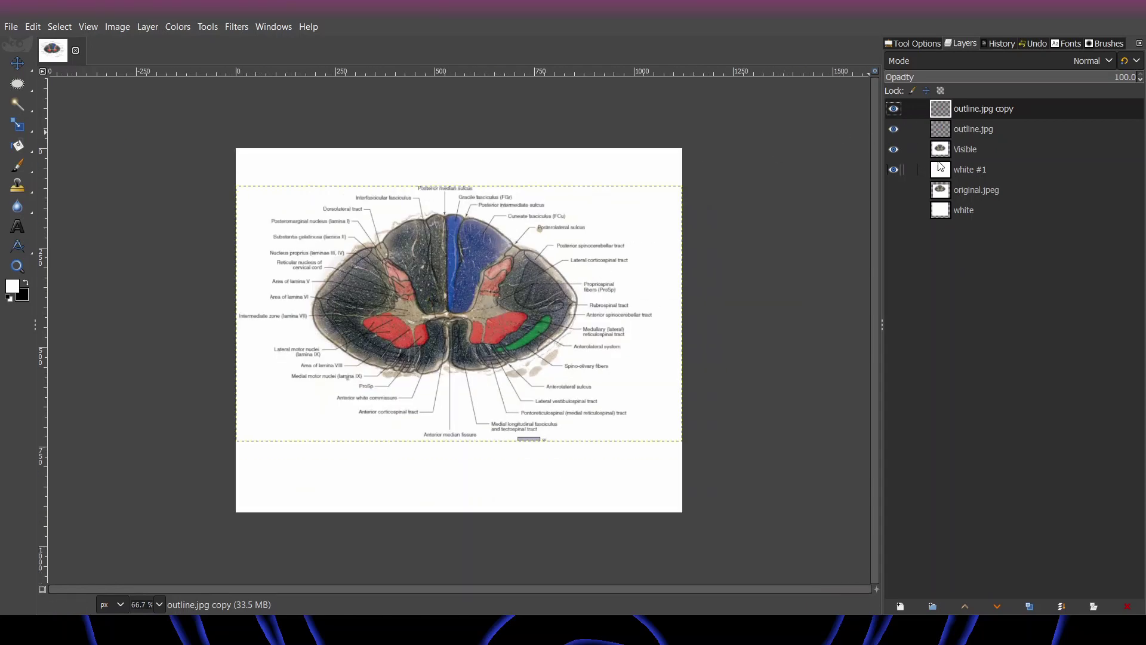
Export the image as final.jpeg at JPEG quality 94, then open it from Downloads to check.
click(915, 172)
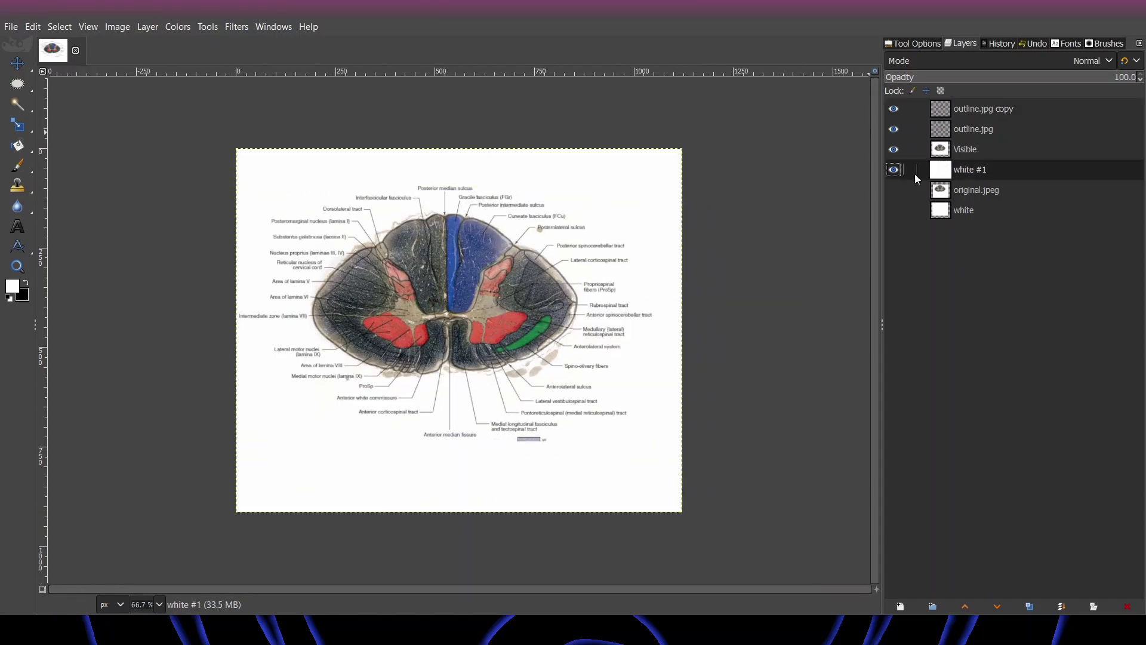
click(10, 26)
click(59, 249)
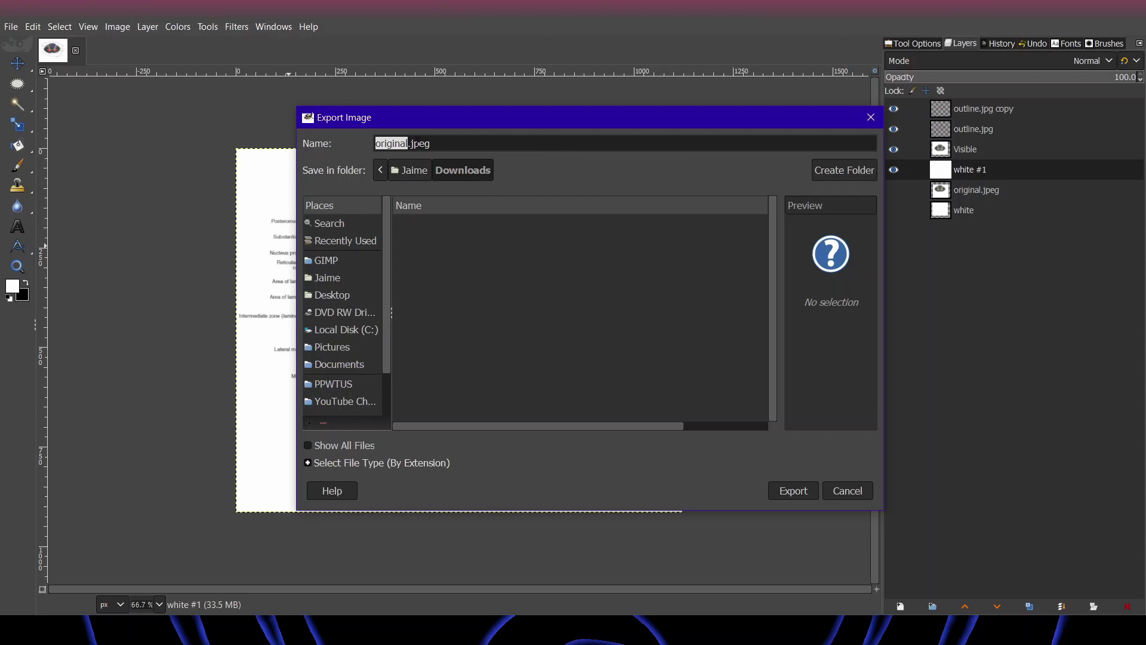
text(fin)
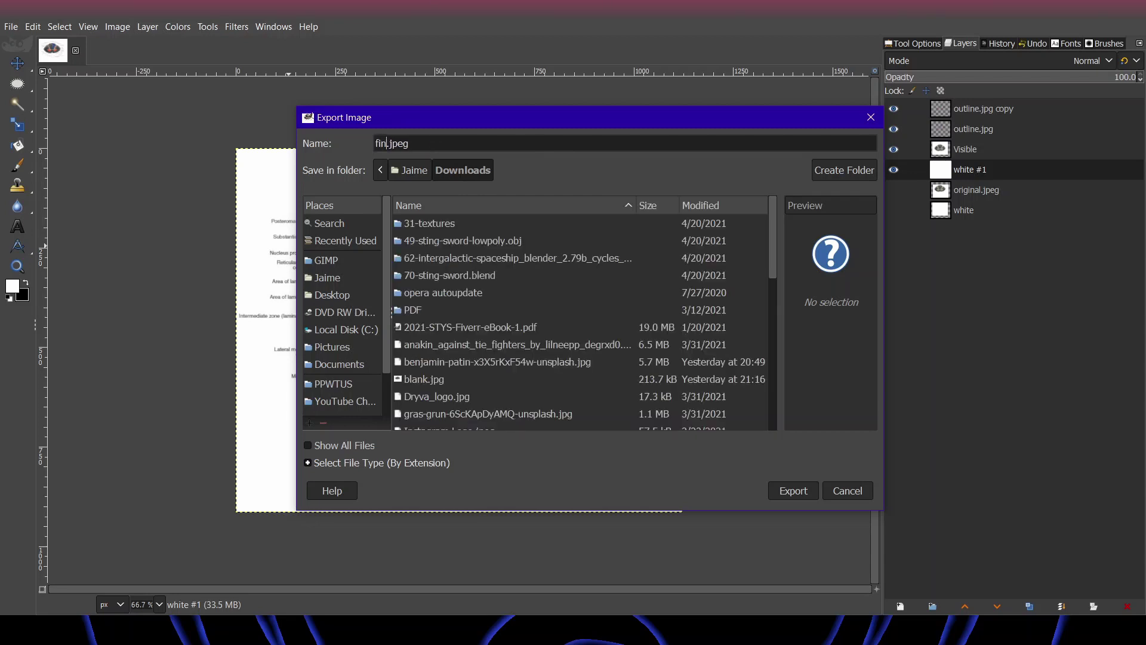
text(al)
click(806, 491)
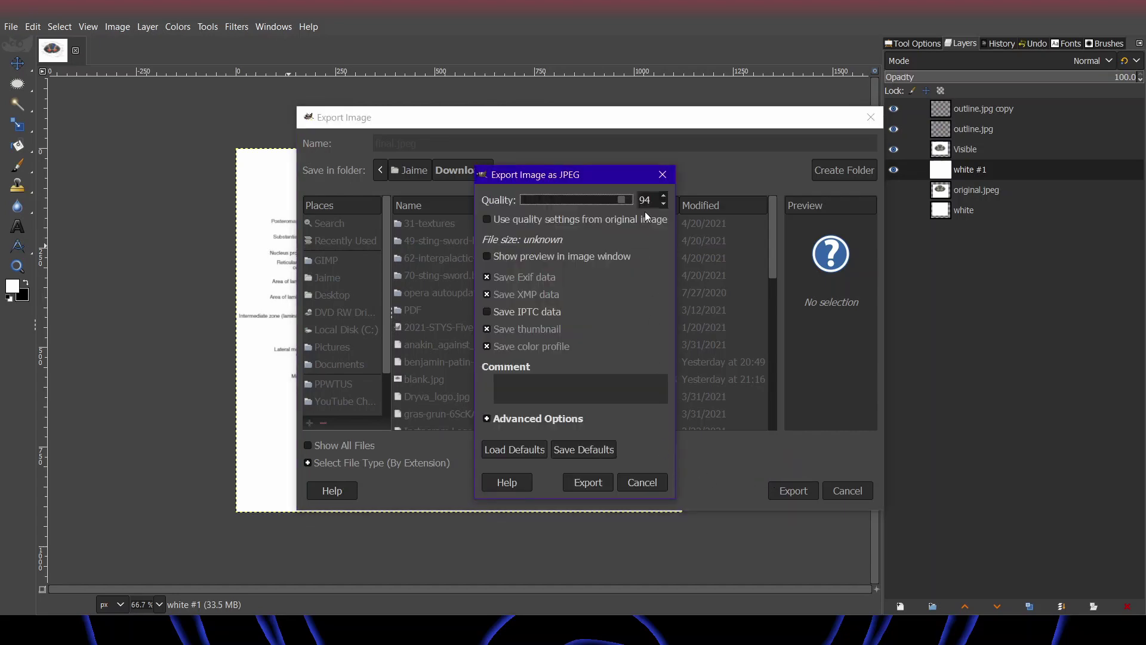
click(588, 478)
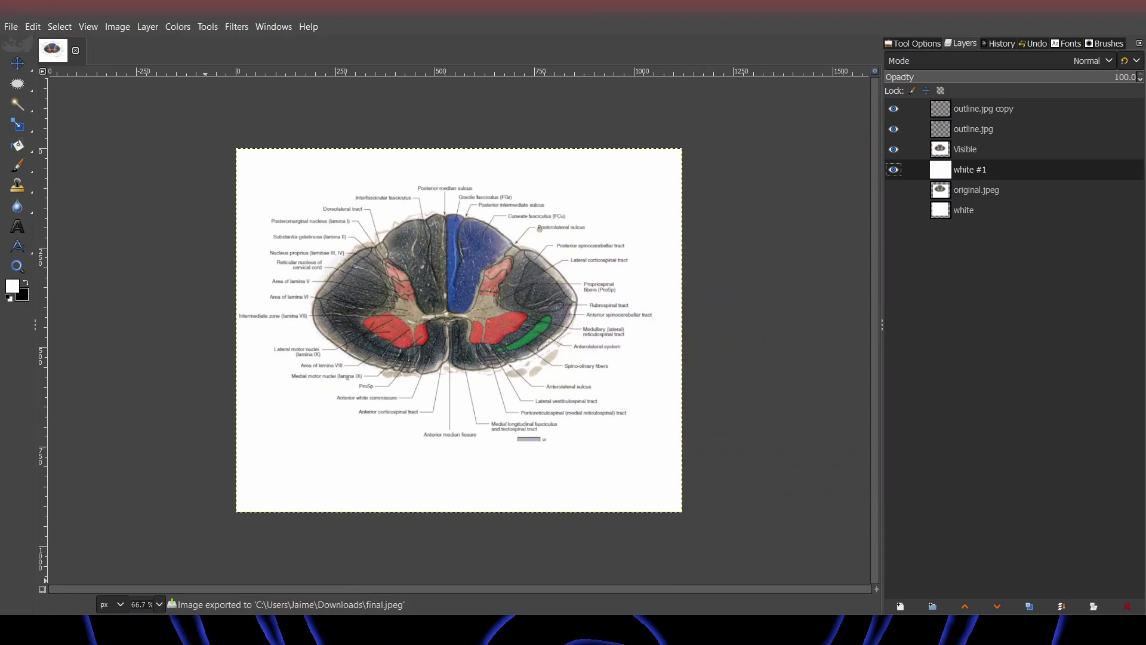
key(alt+Tab)
double_click(200, 110)
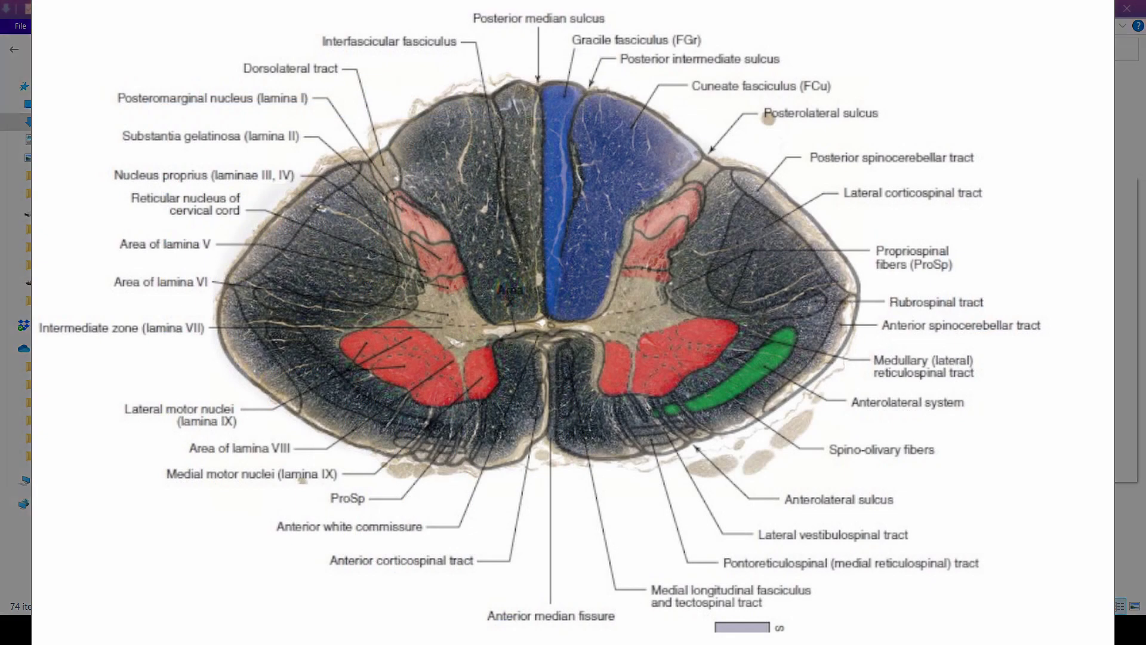